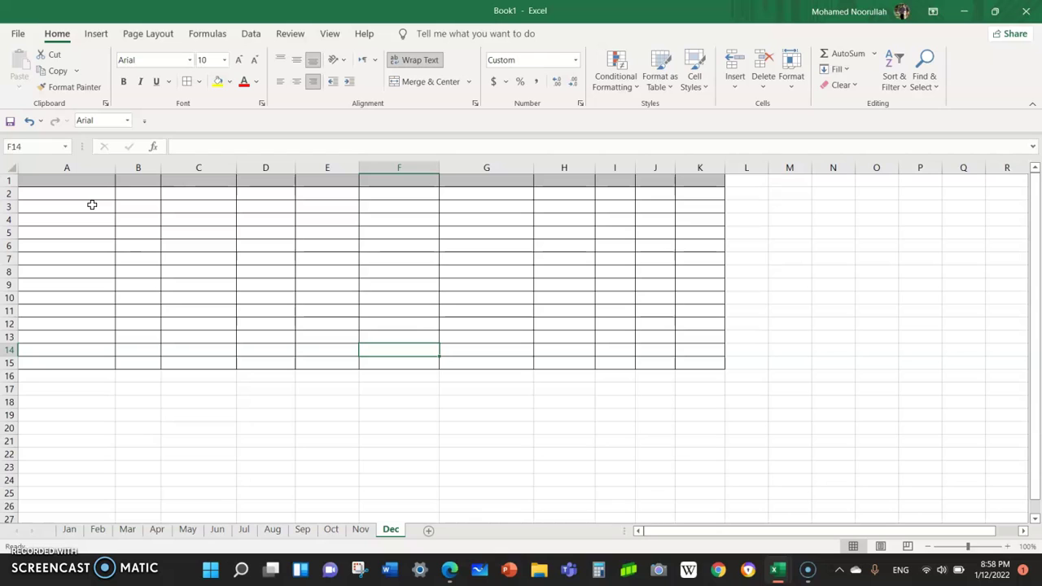
Step: Examine the empty table range A1:K15 on the Dec sheet and compare the tables on the Jan to Apr sheets
click(92, 205)
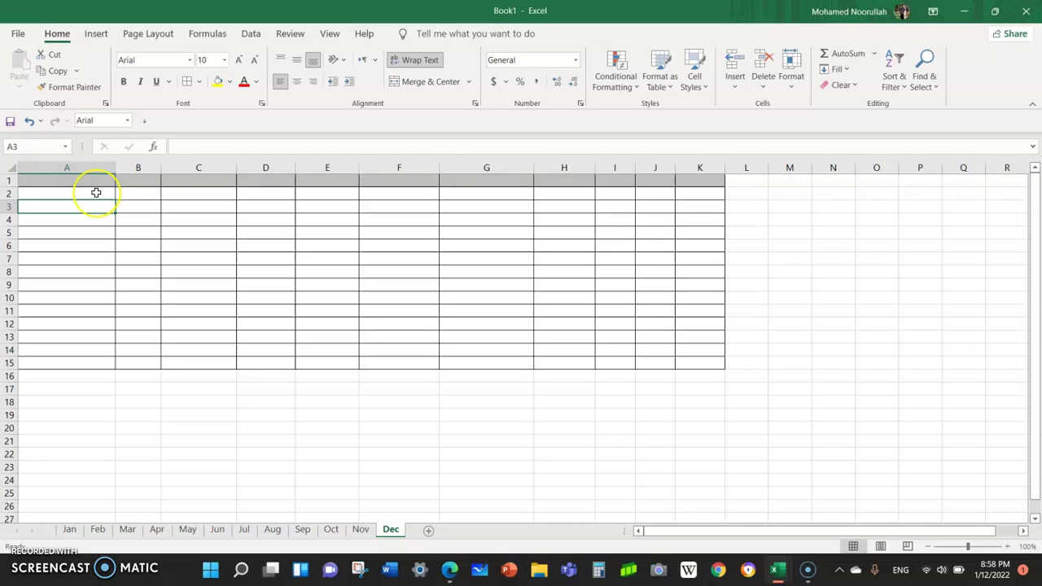
click(96, 192)
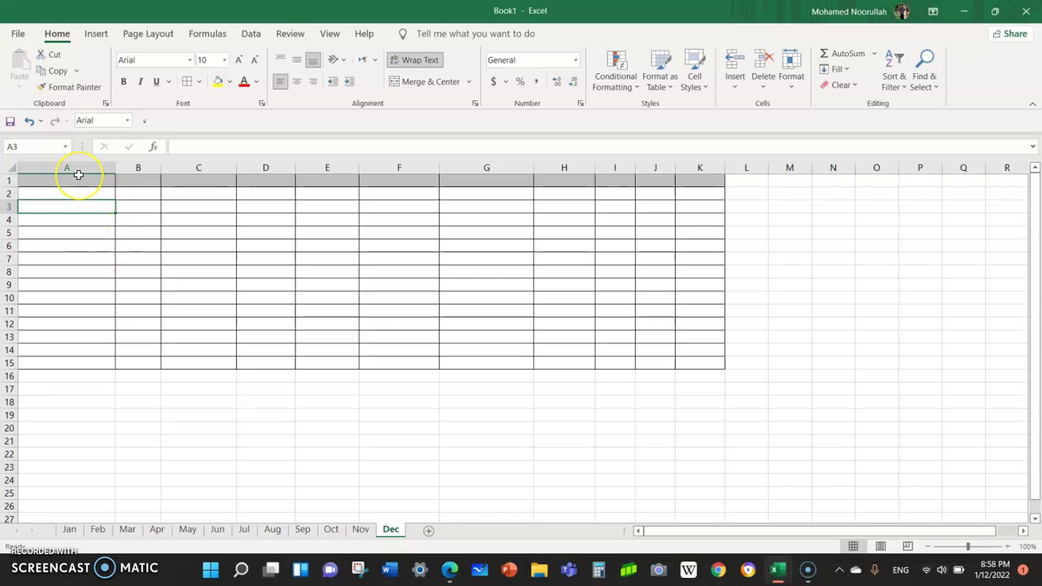
mouse_move(79, 174)
mouse_down()
mouse_move(119, 209)
mouse_move(532, 298)
mouse_move(696, 359)
mouse_up()
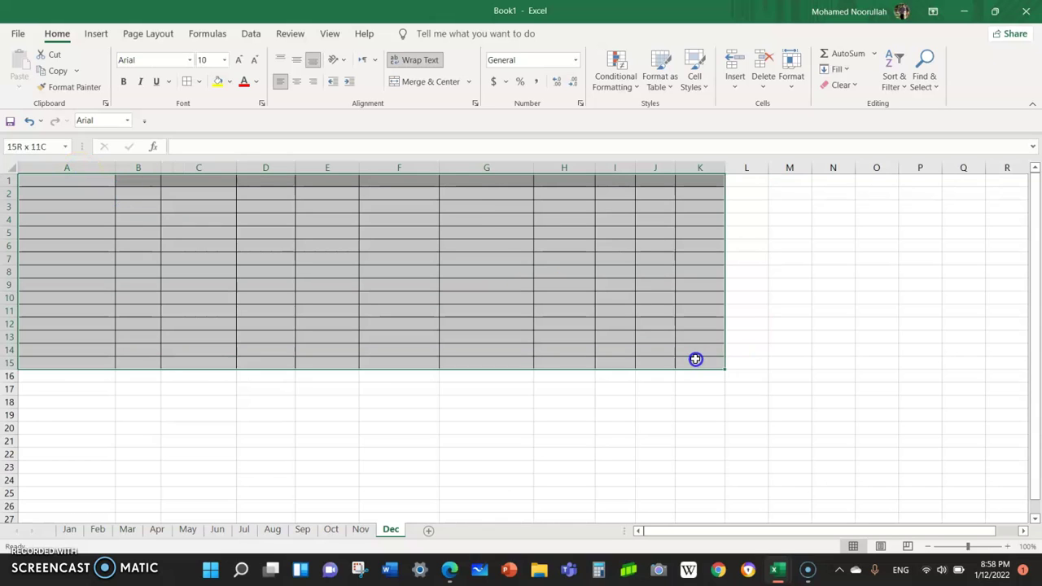
click(596, 270)
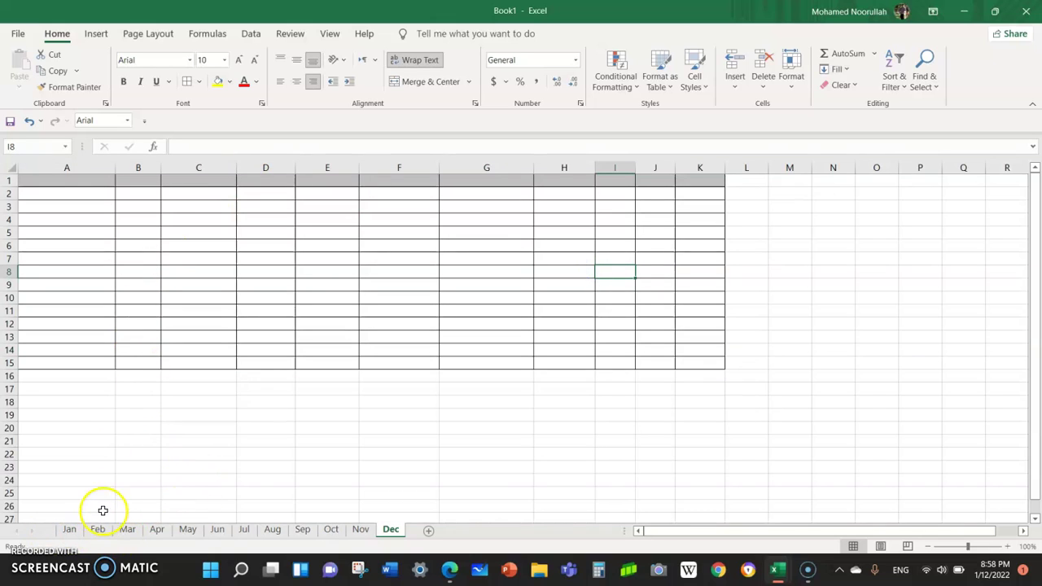
click(70, 529)
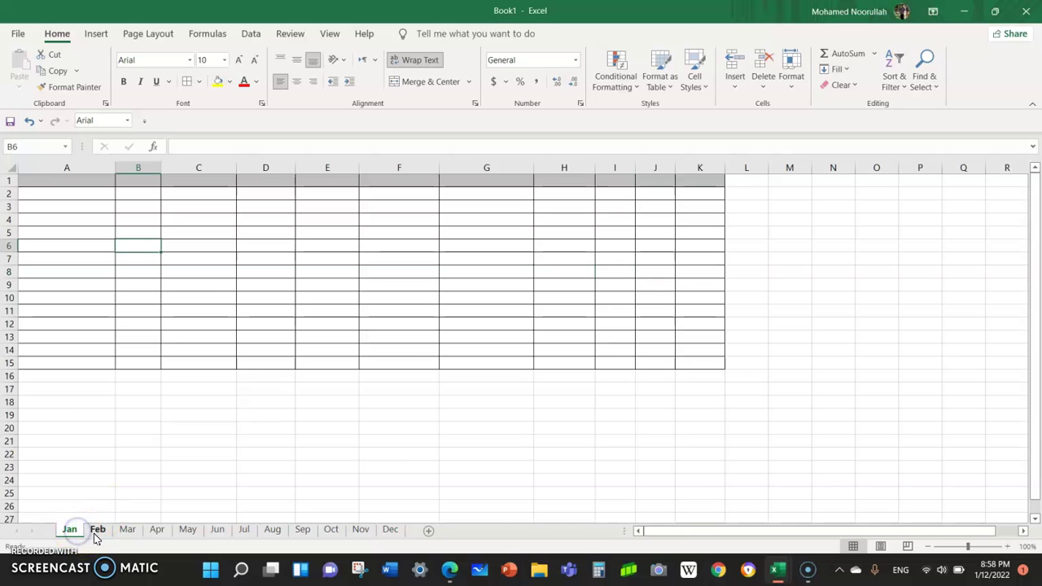
click(97, 530)
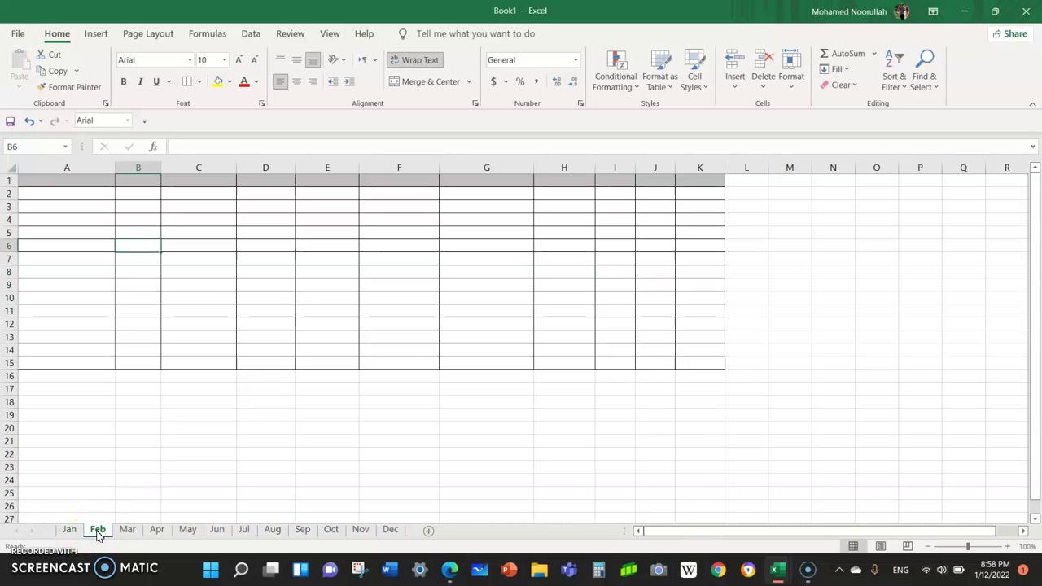
click(140, 531)
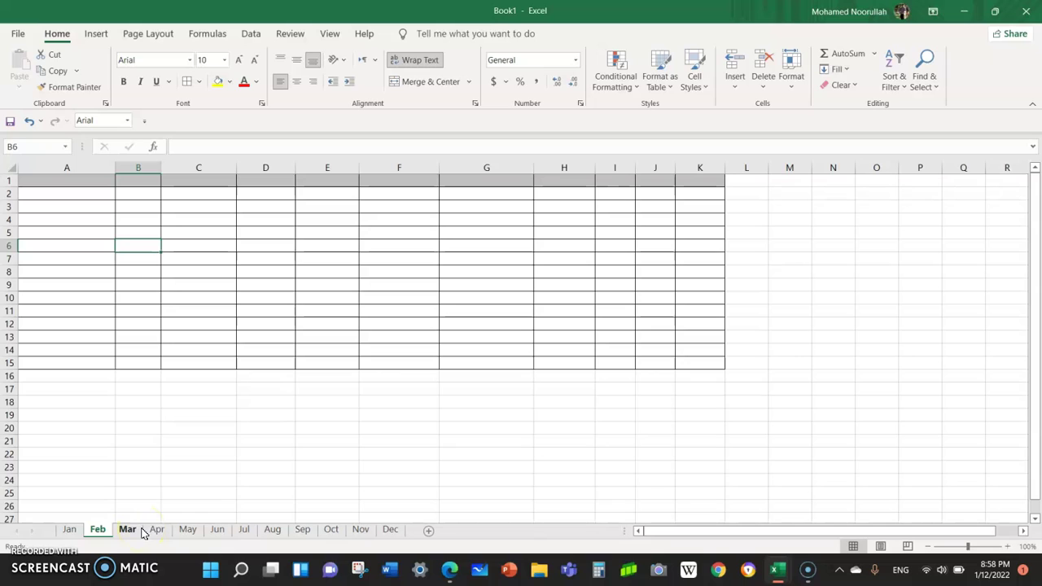
ctrl+click(123, 531)
ctrl+click(73, 531)
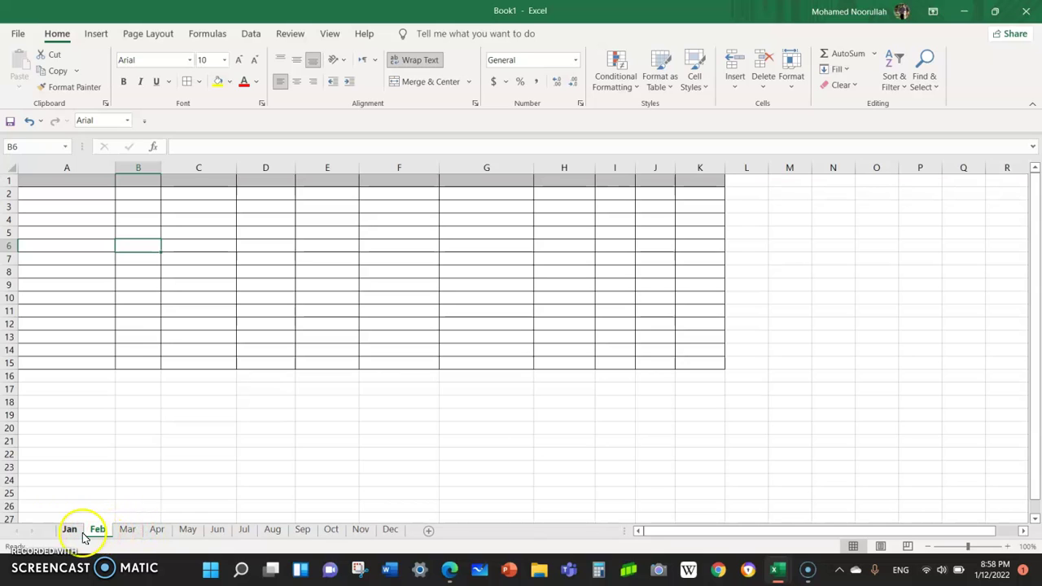
click(97, 530)
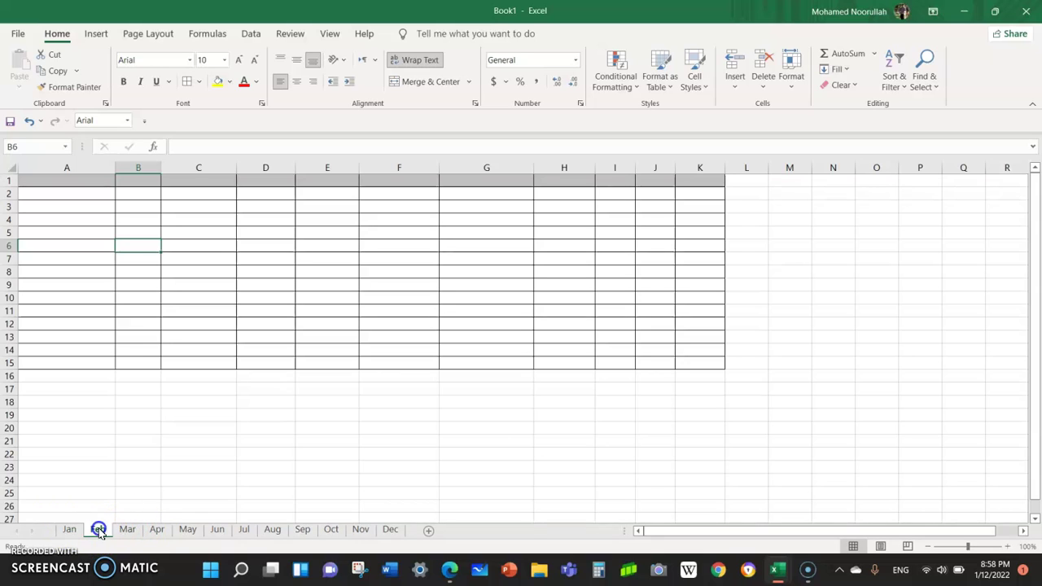
click(127, 530)
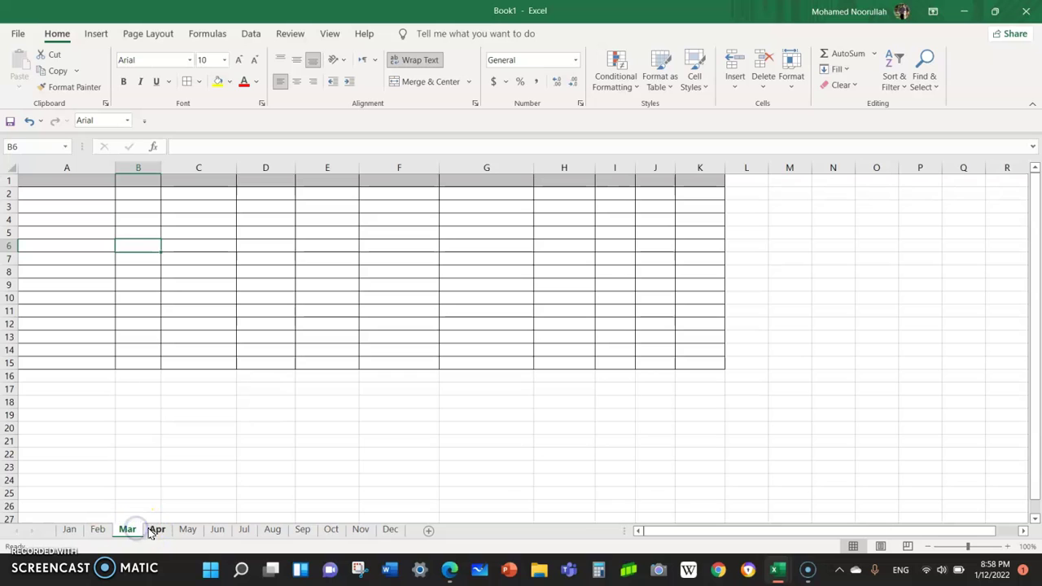
click(154, 530)
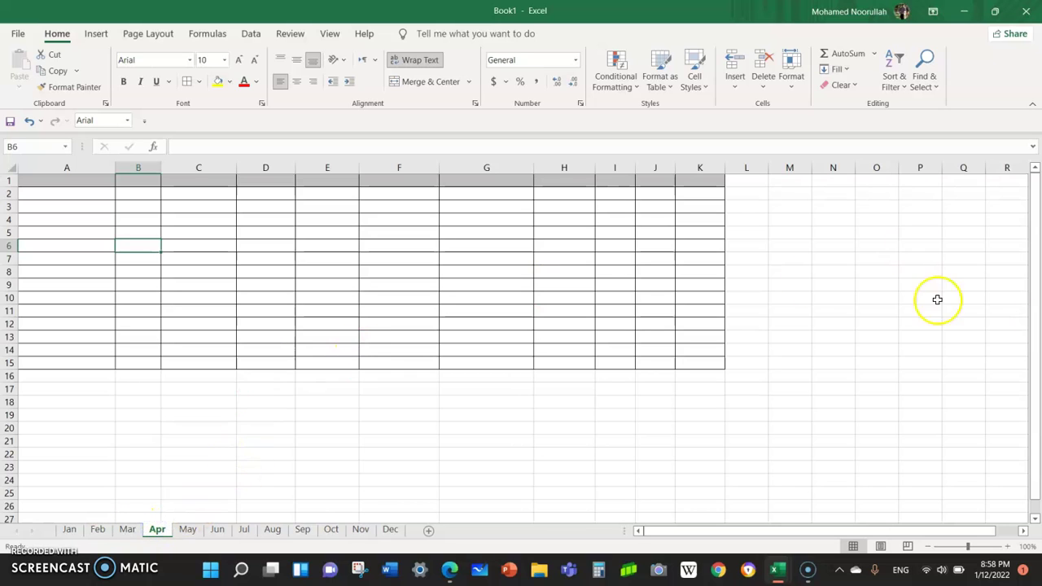
click(979, 547)
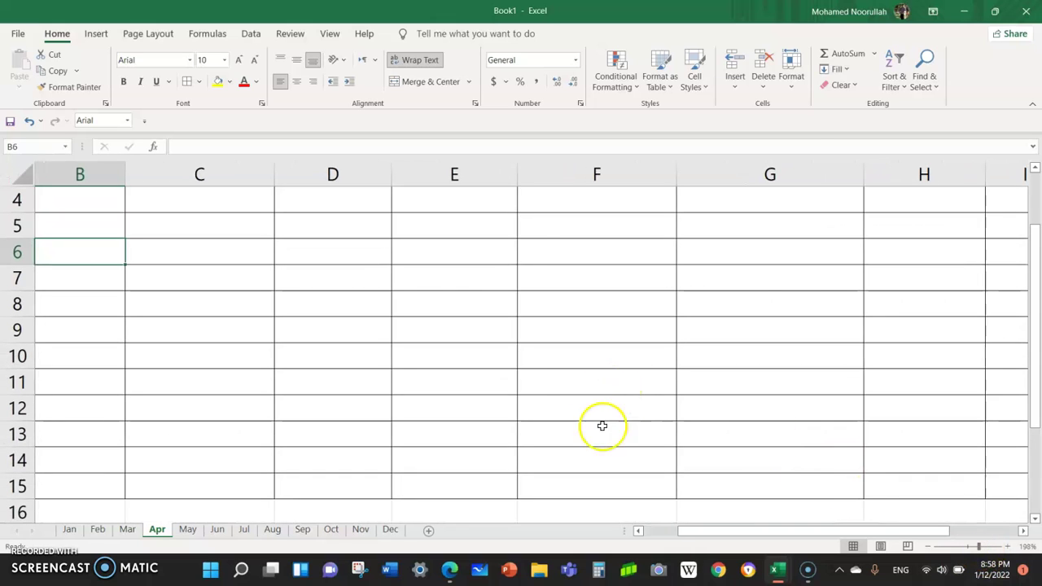
drag(1034, 298, 1038, 130)
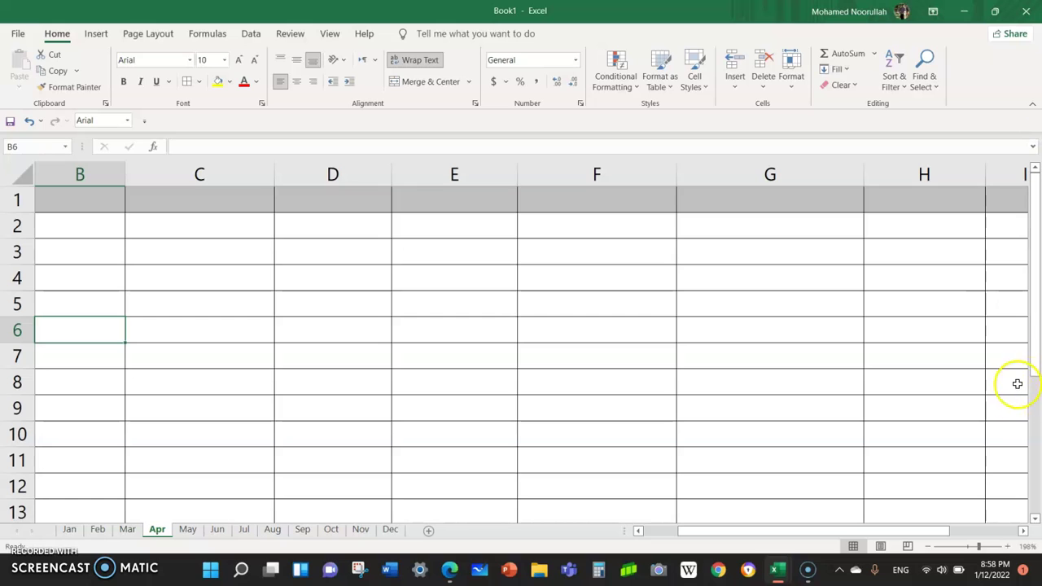
drag(976, 547, 969, 544)
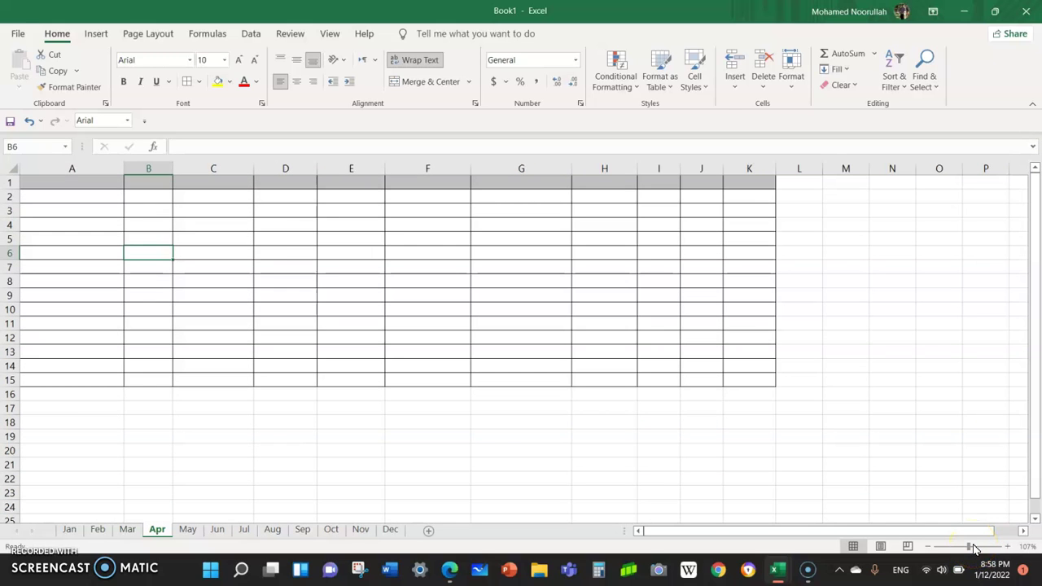
click(975, 551)
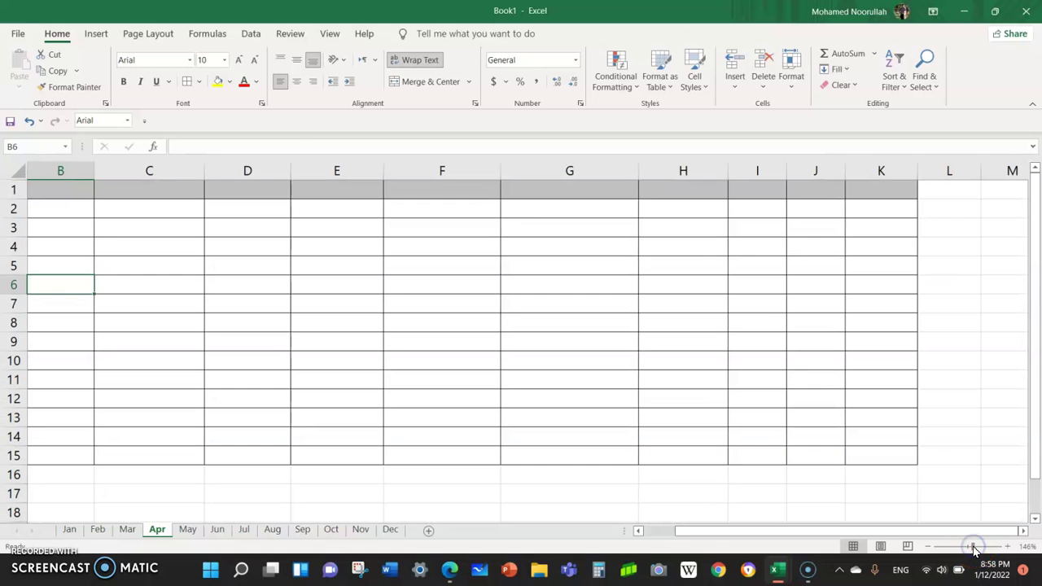
Step: Examine the header row and table range A1:K15 on the Jan sheet and the matching tables on Feb and Mar
click(75, 535)
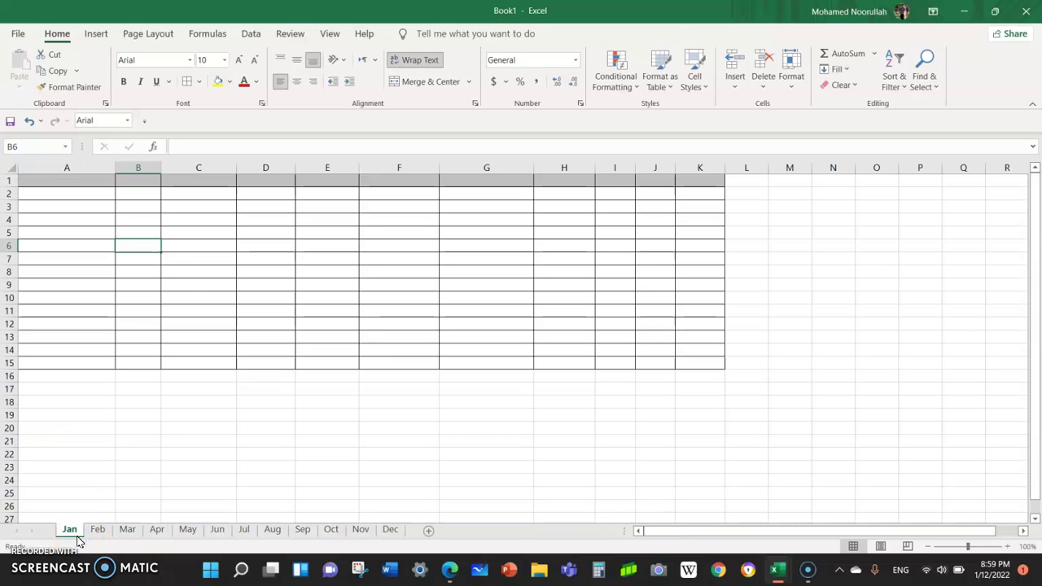
click(54, 193)
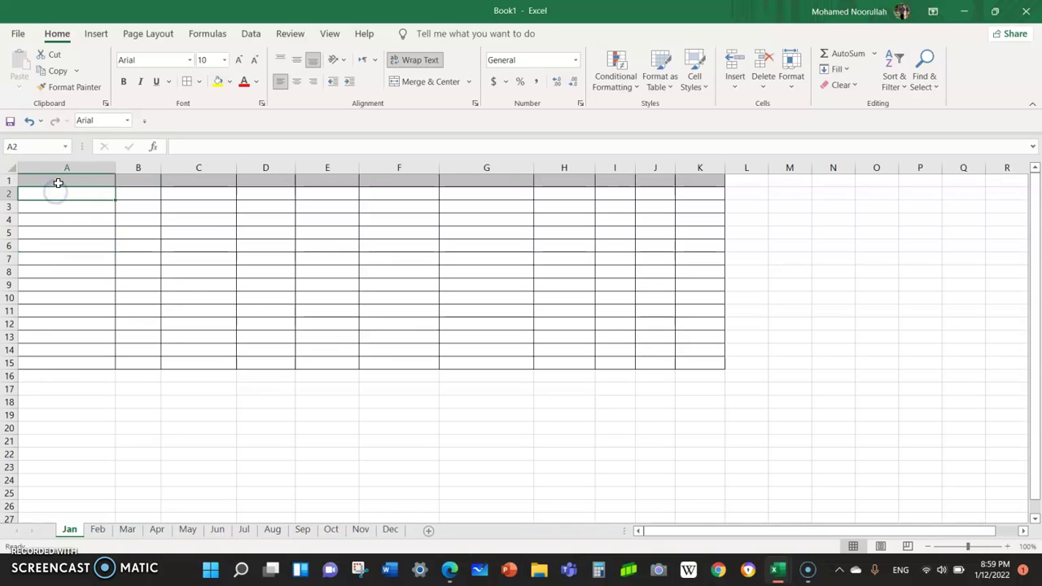
click(58, 182)
drag(59, 184, 702, 160)
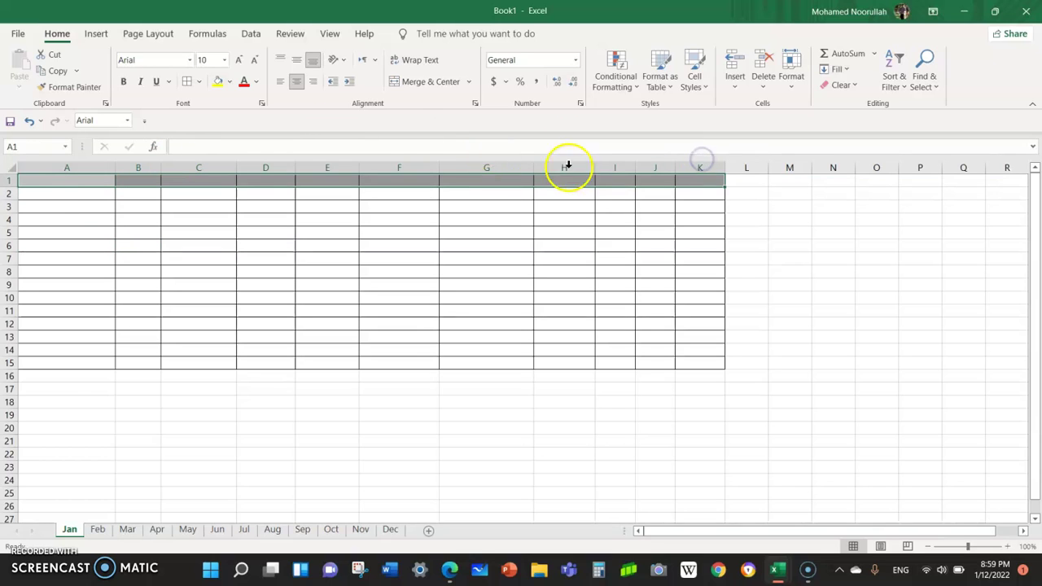
click(138, 506)
click(101, 530)
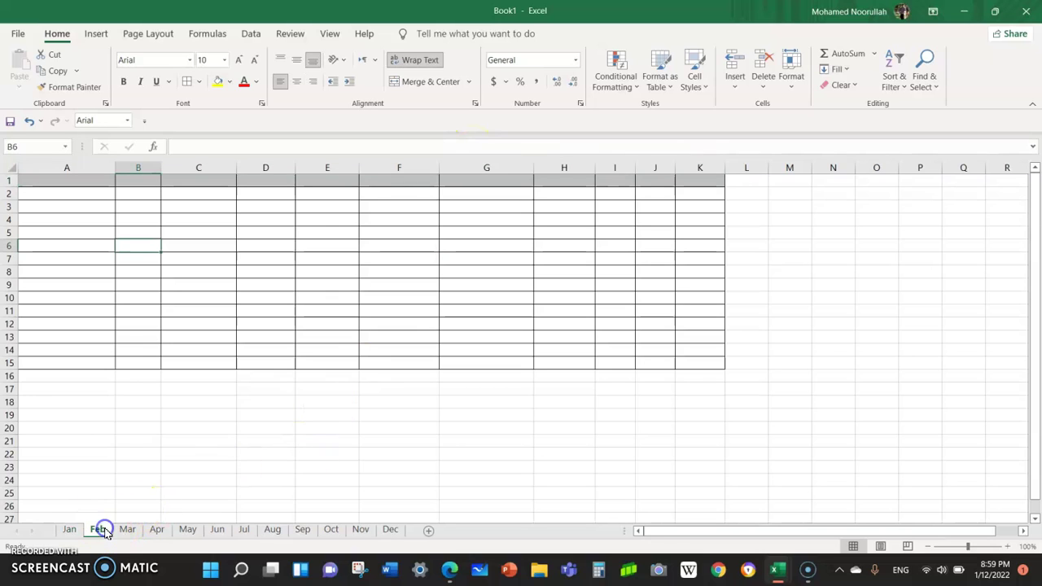
click(127, 530)
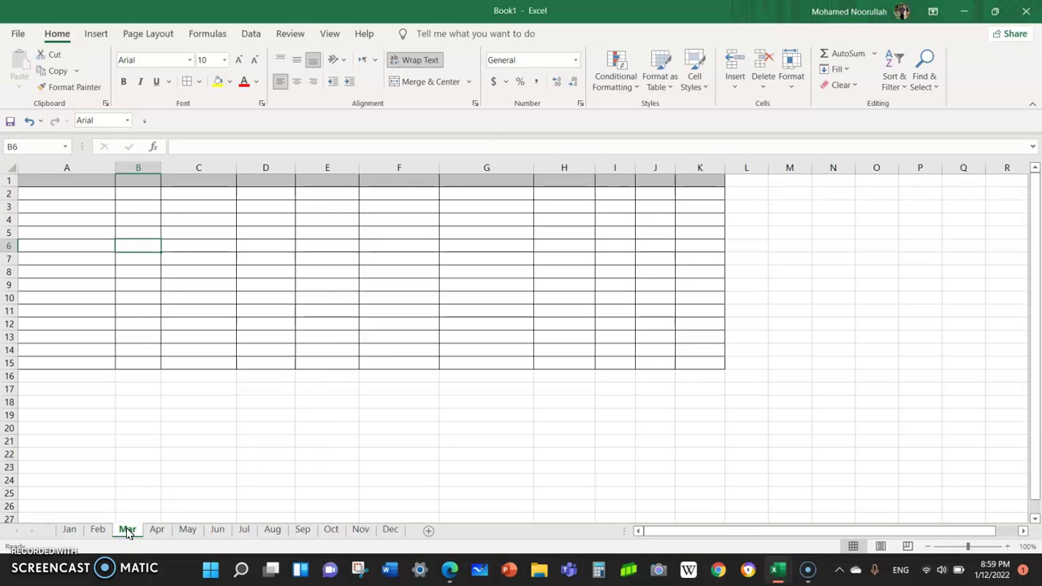
click(70, 530)
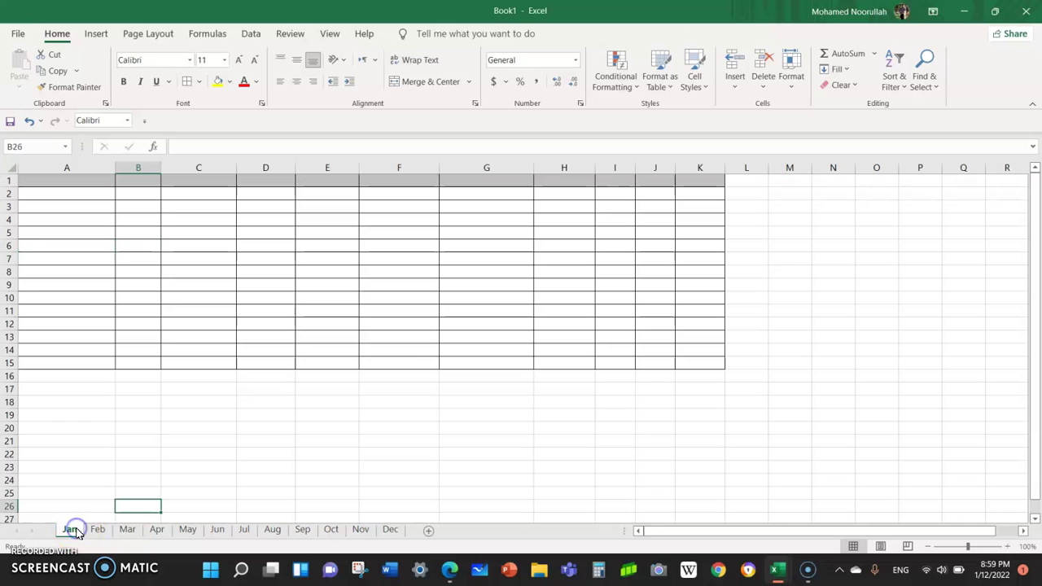
click(103, 179)
click(96, 176)
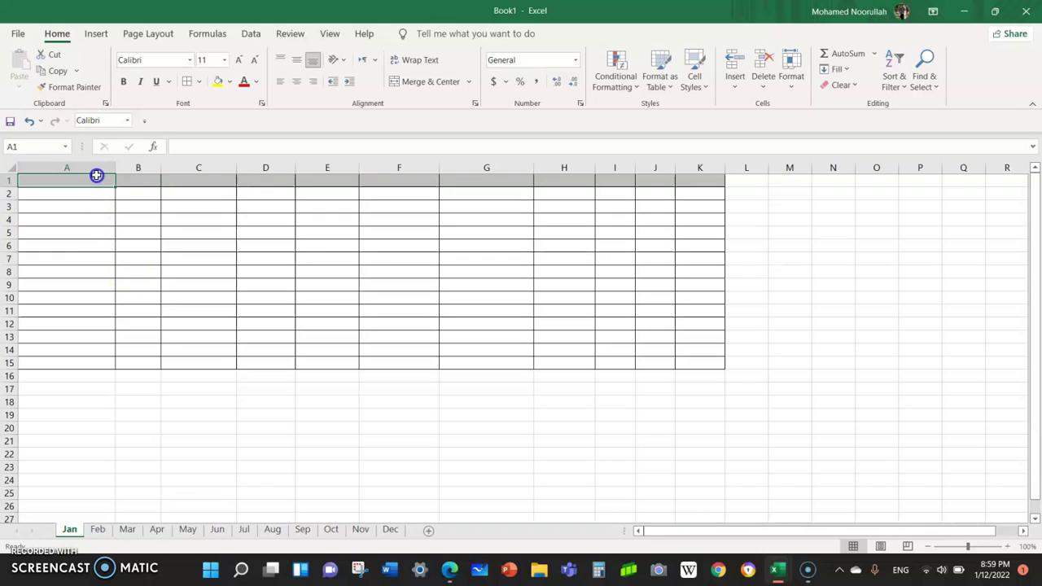
drag(96, 176, 701, 365)
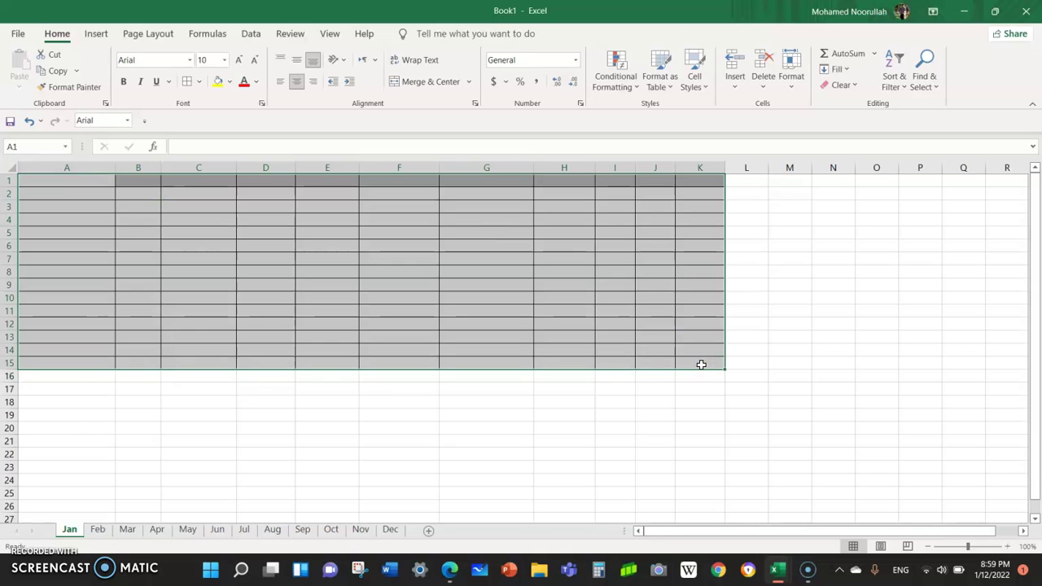
click(216, 418)
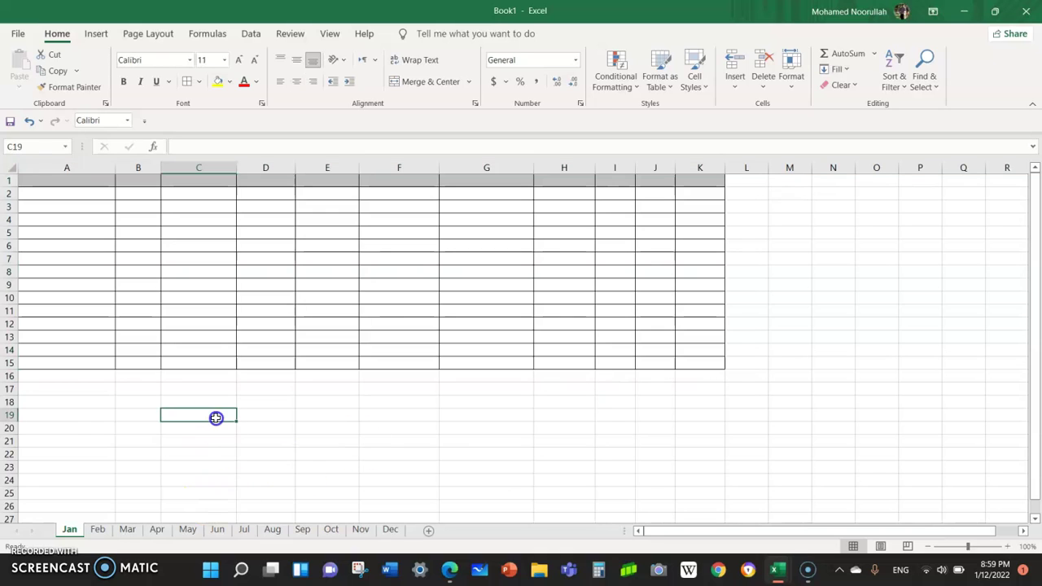
Step: Group all the month sheets from Jan through Dec
click(76, 532)
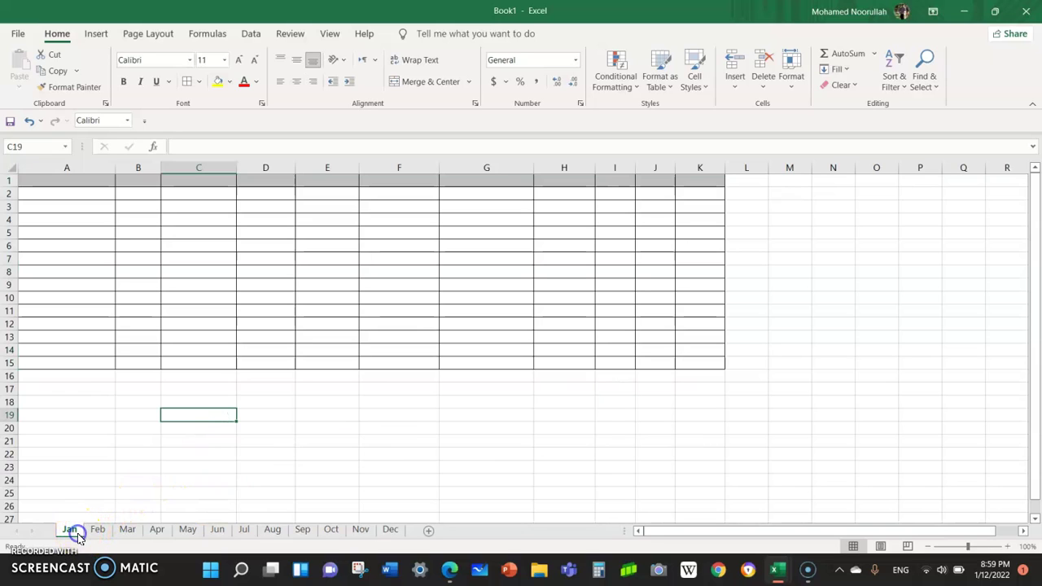
shift+click(391, 531)
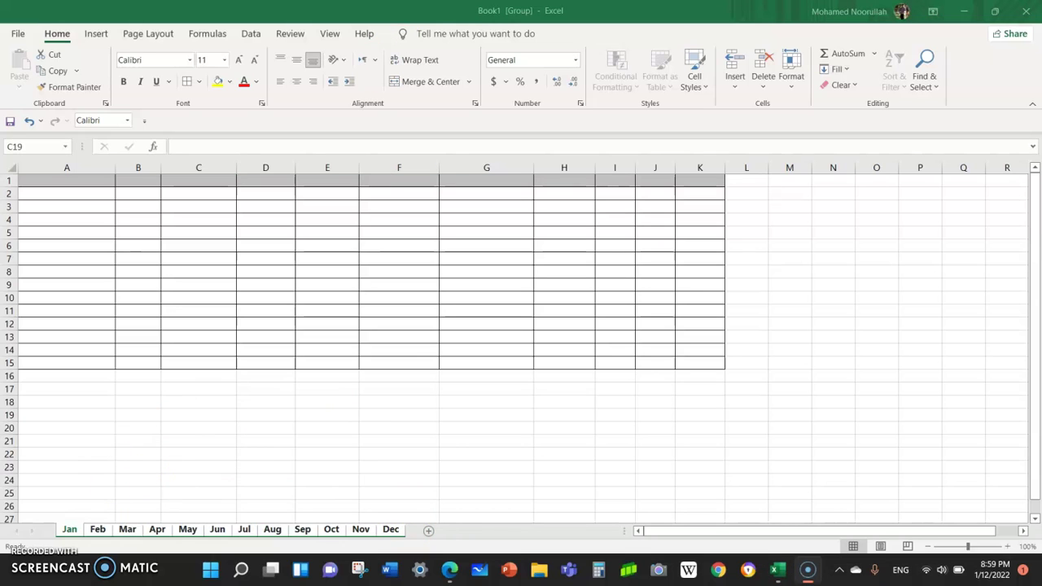
mouse_move(117, 493)
mouse_down()
mouse_move(10, 539)
mouse_move(150, 557)
mouse_move(281, 522)
mouse_move(447, 513)
mouse_move(335, 435)
mouse_move(94, 478)
mouse_move(87, 498)
mouse_up()
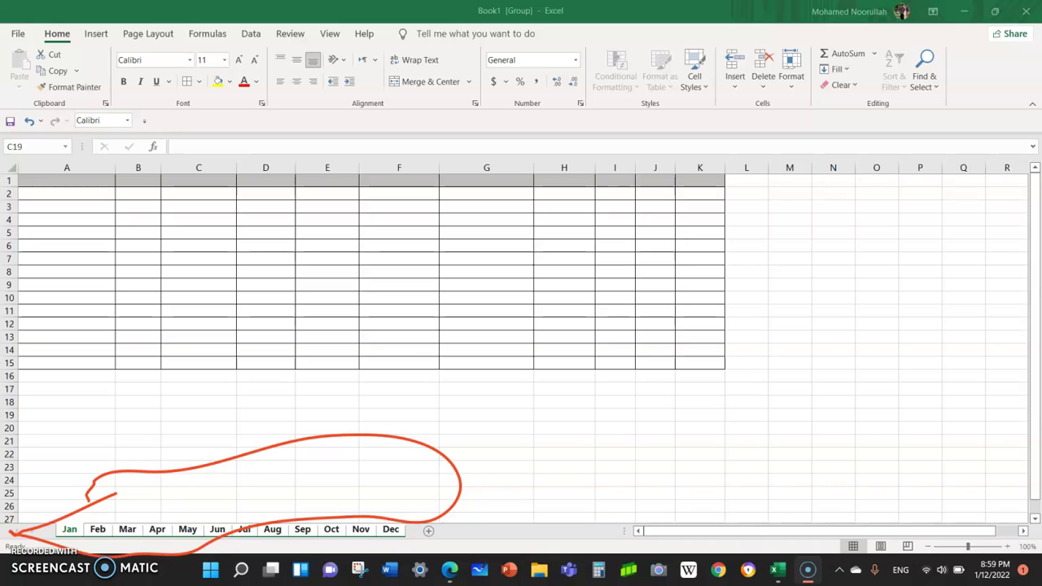
click(978, 43)
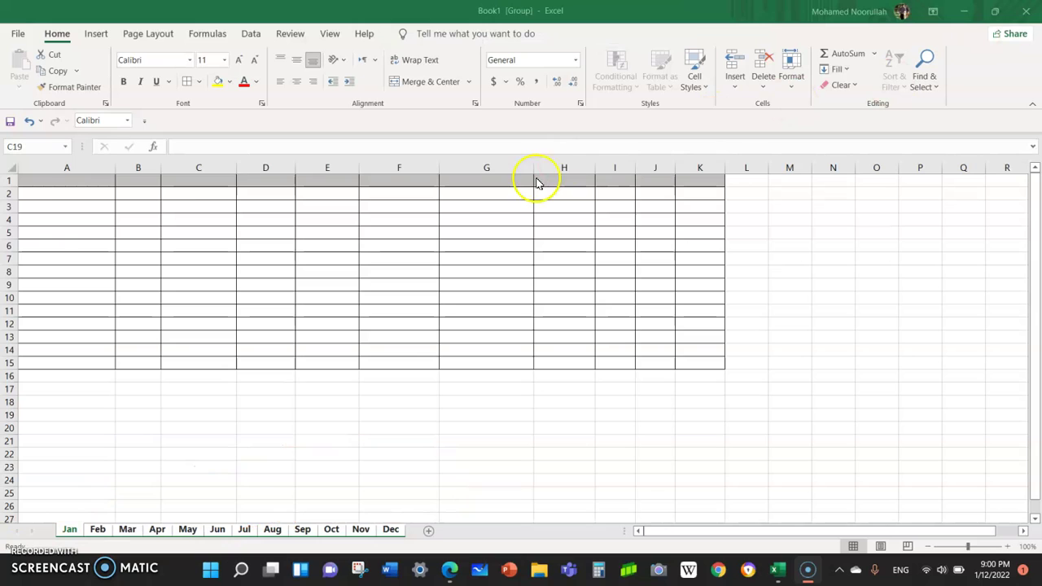
Step: Enter the headings File Number, Employee Name and Date of Birth in cells A1 to C1 of the grouped sheets
click(86, 179)
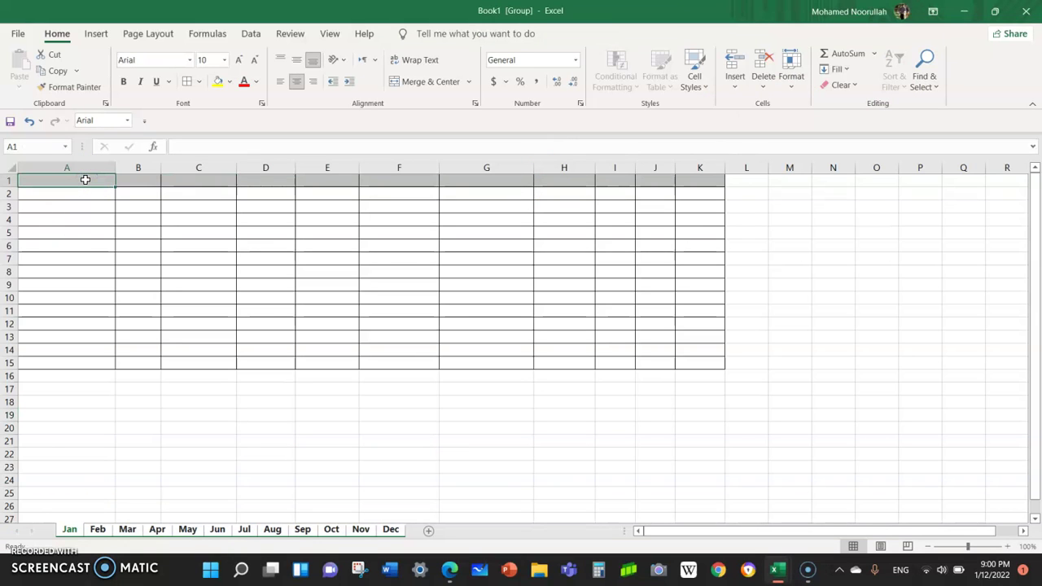
text(S)
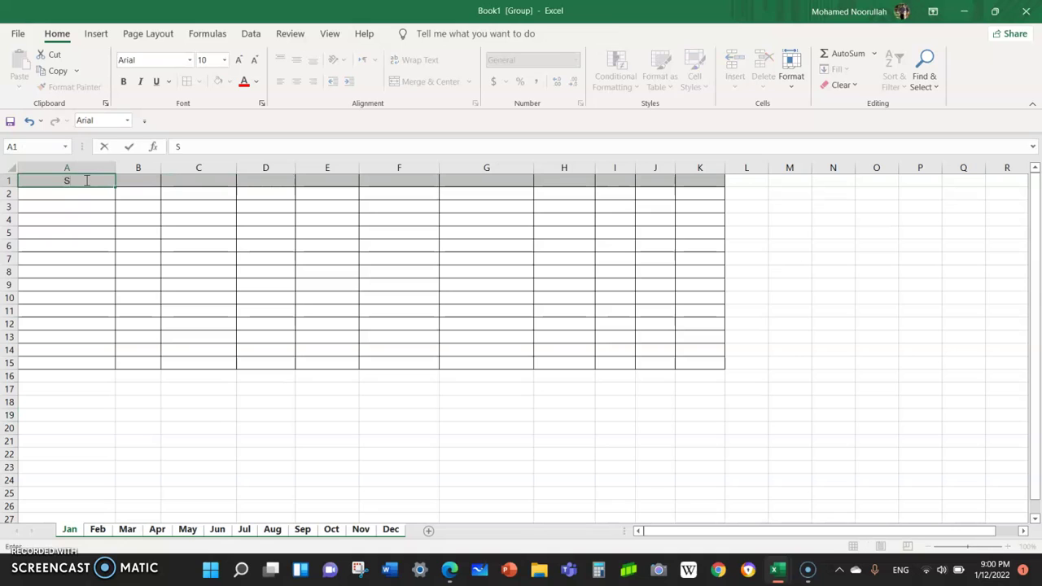
key(BackSpace)
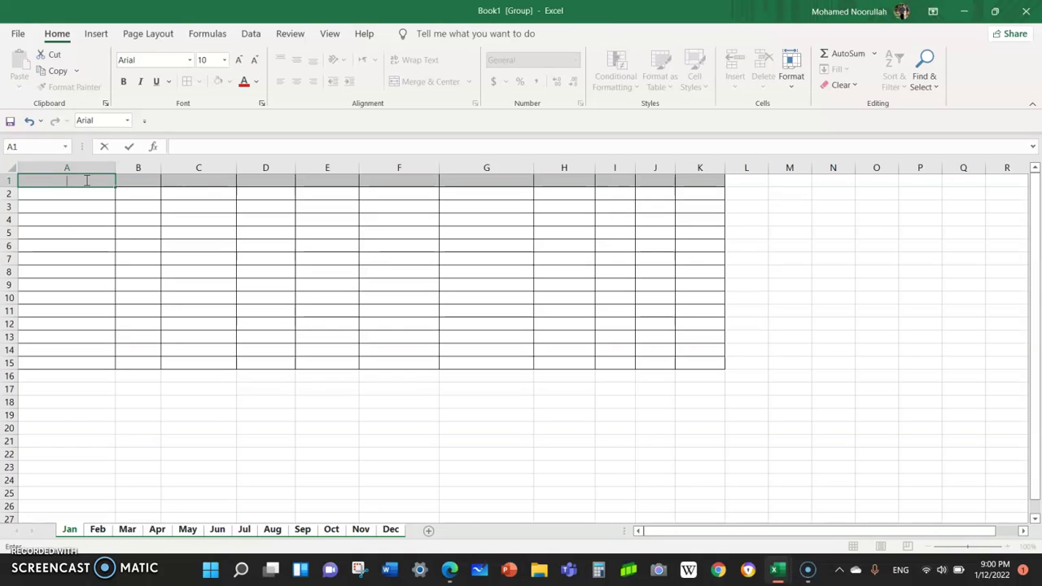
text(File Number)
key(Tab)
text(Employe)
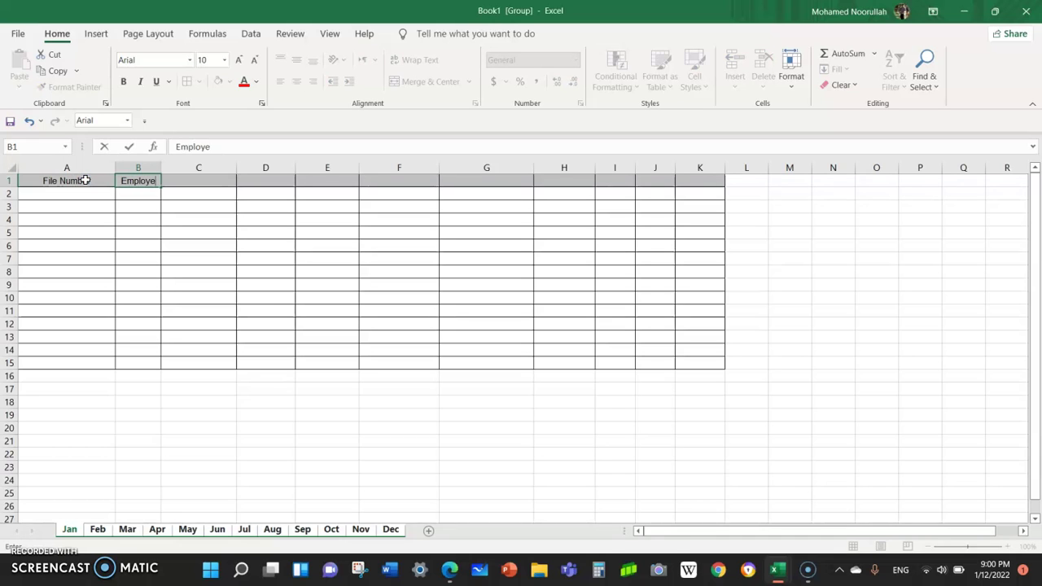
text(e Name)
key(Tab)
text(D)
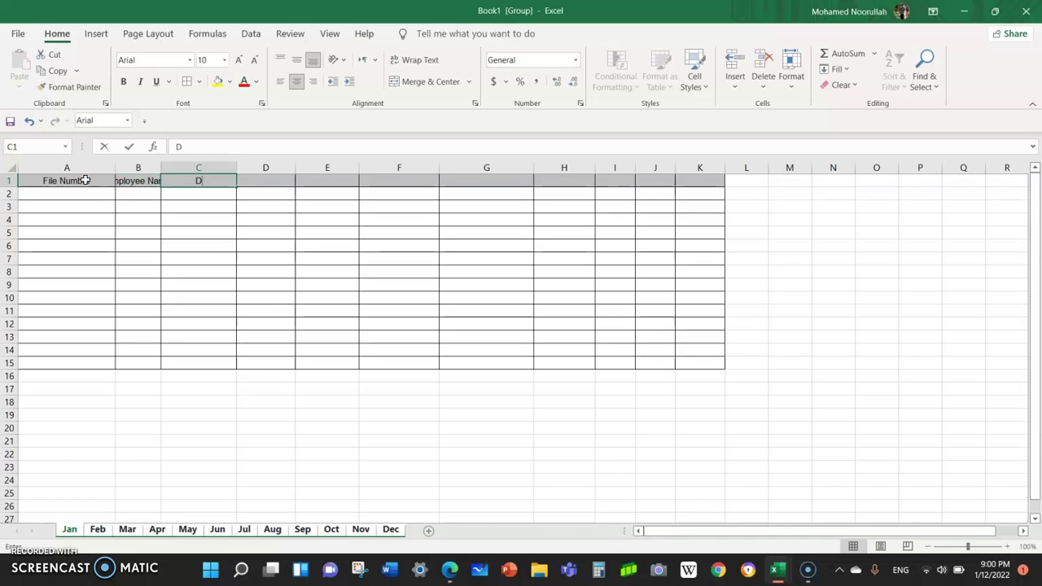
text(ate of Birth)
key(Tab)
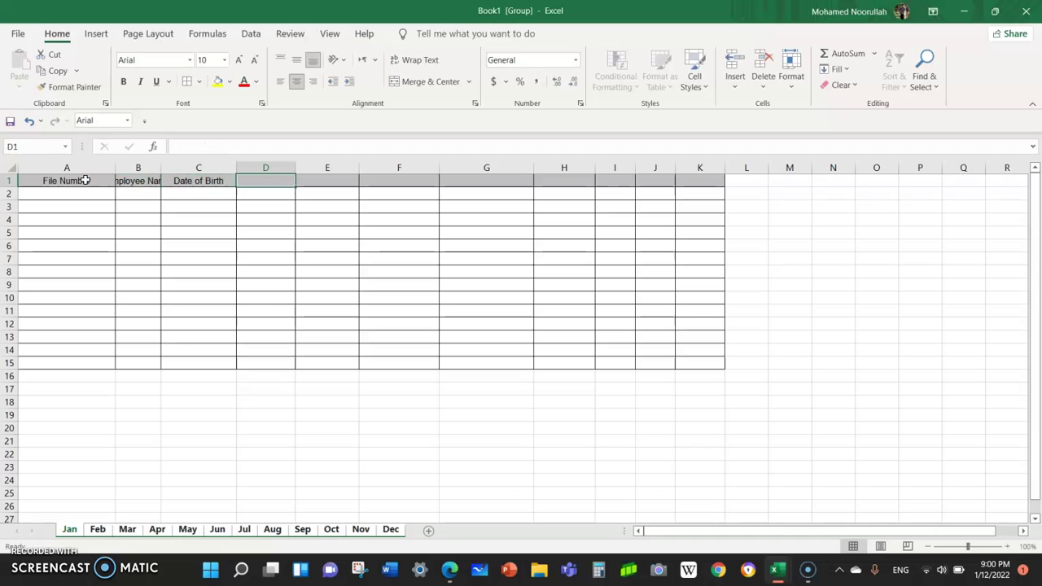
Step: Enter the headings Nationality in D1 and Joining Date in E1
text(H)
key(BackSpace)
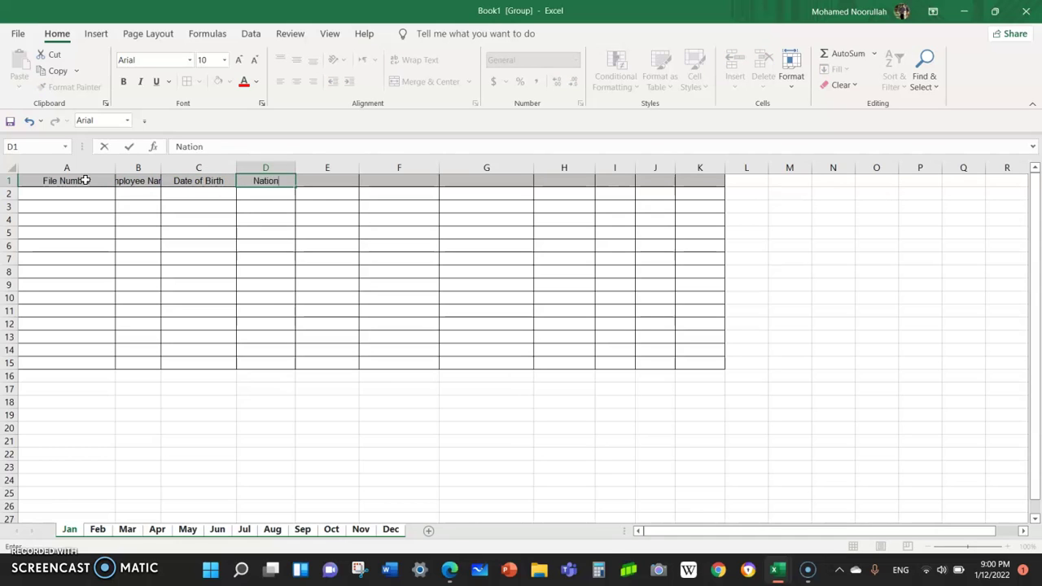
key(Tab)
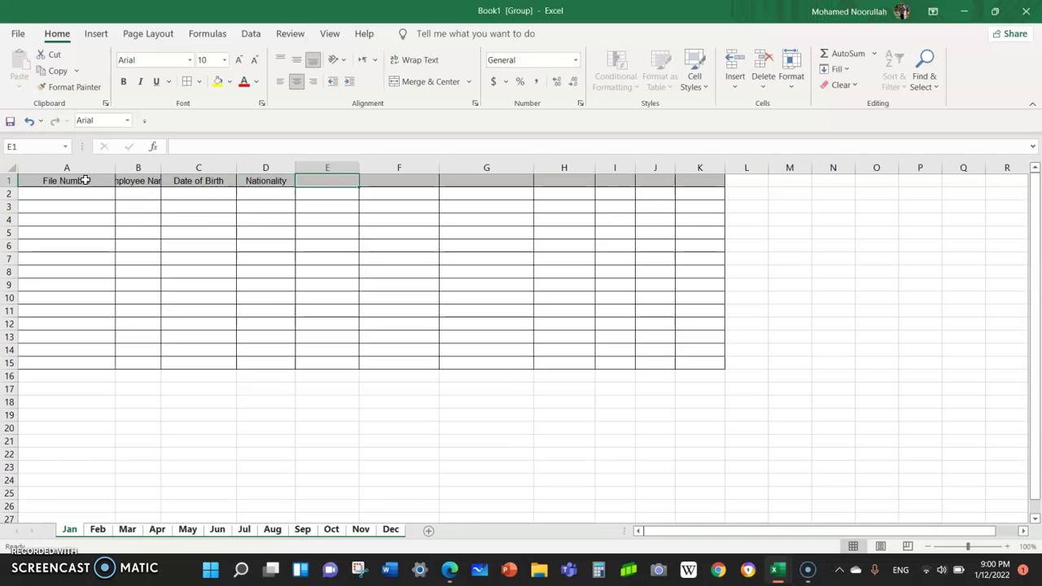
text(Joining Date)
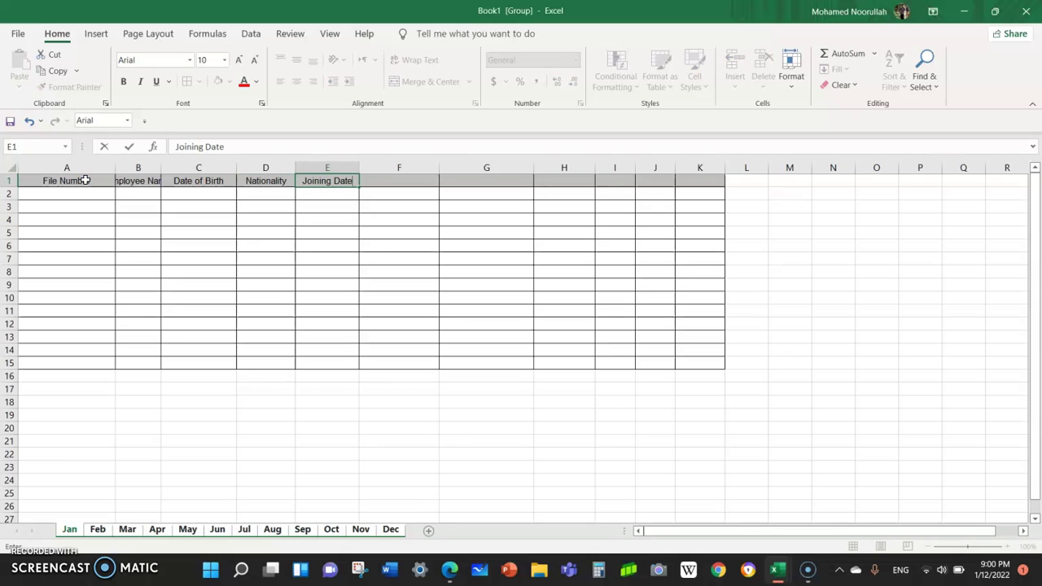
key(Tab)
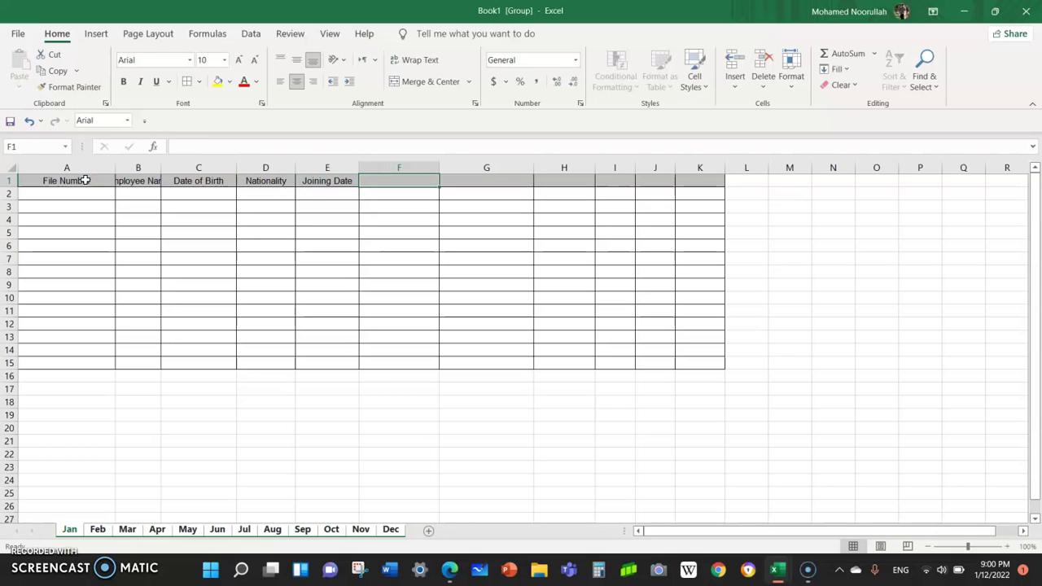
Step: Enter the headings EID Number, Passport Number and Destination in cells F1 to H1
text(E)
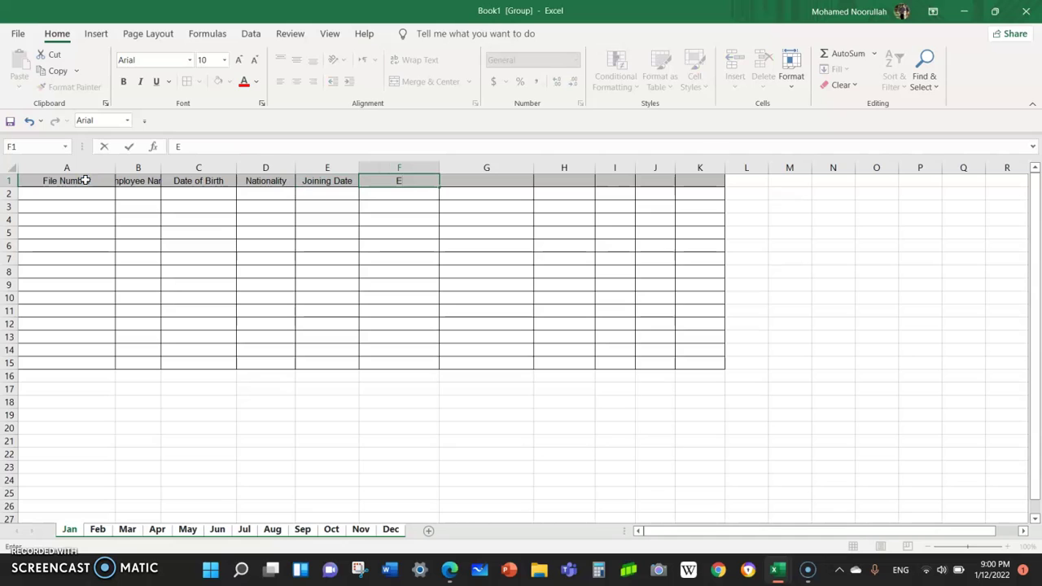
text(ID Number)
key(Tab)
text(Pa)
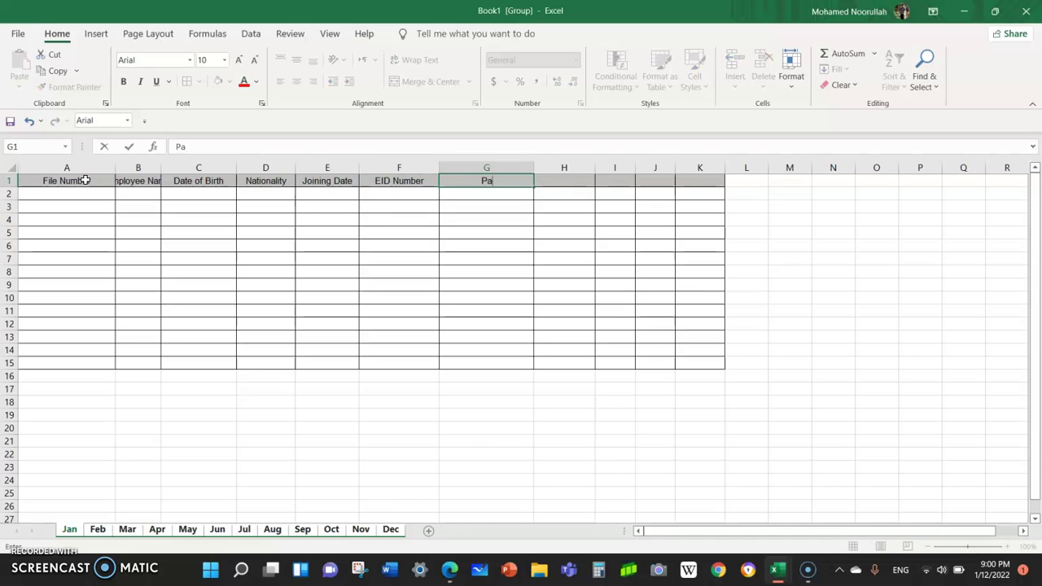
text(ssport Number)
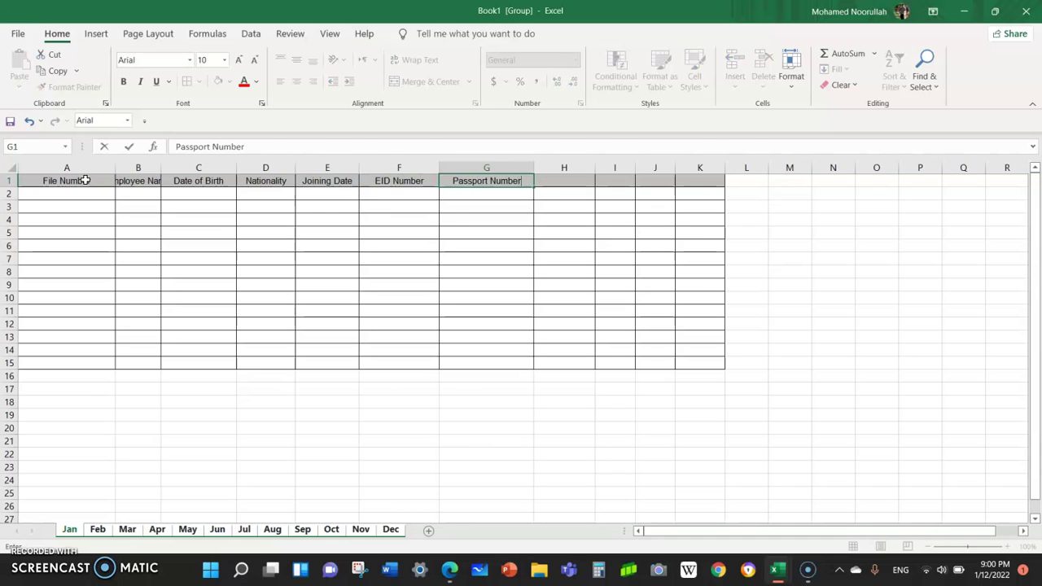
key(Tab)
text(Destination)
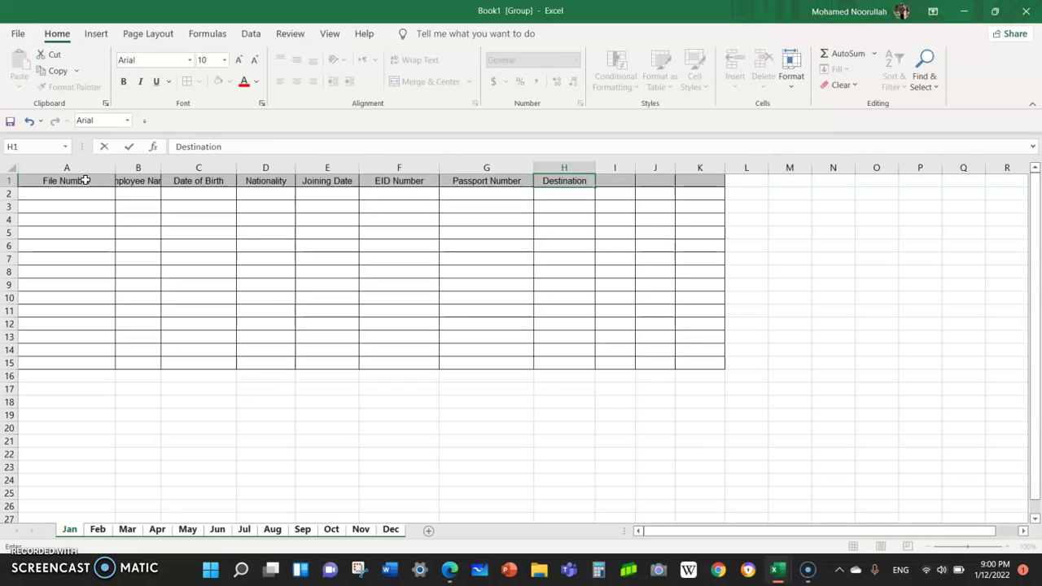
key(Tab)
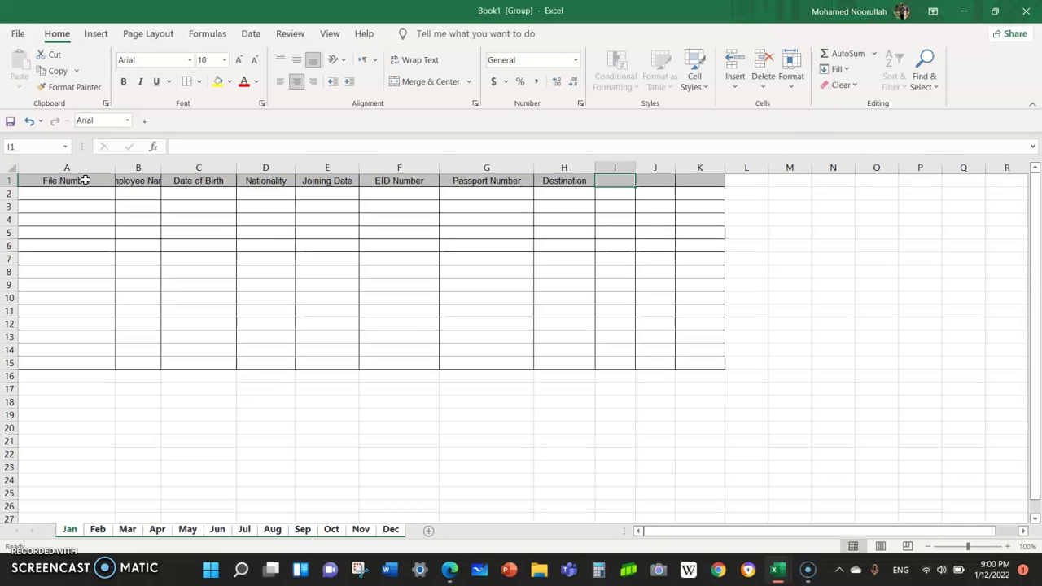
Step: Enter the headings Leave start date, Leave End date and Total leave days in cells I1 to K1
text(Leave star)
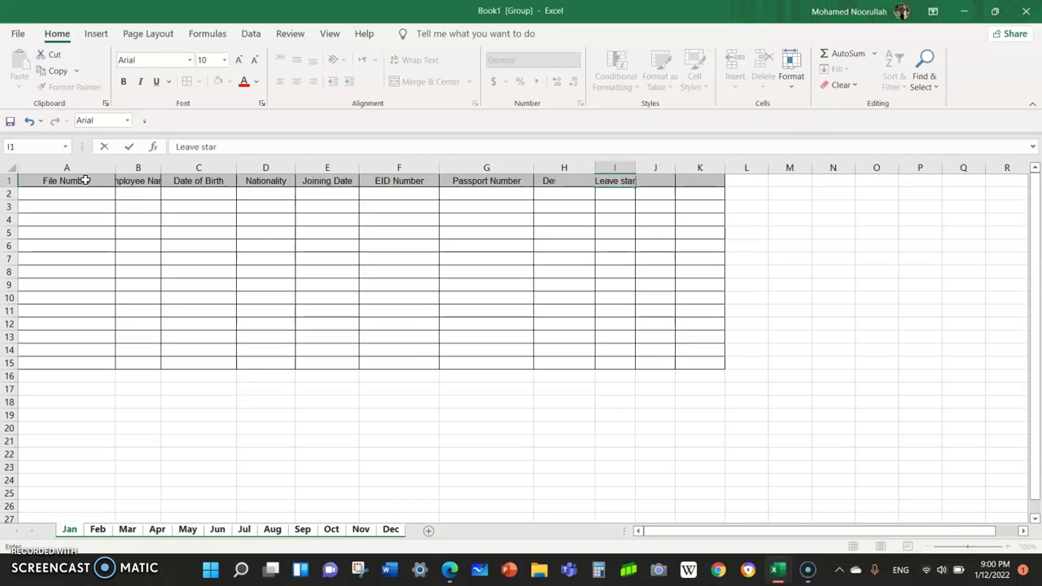
text(t s)
key(BackSpace)
text(date)
key(Tab)
text(Leav)
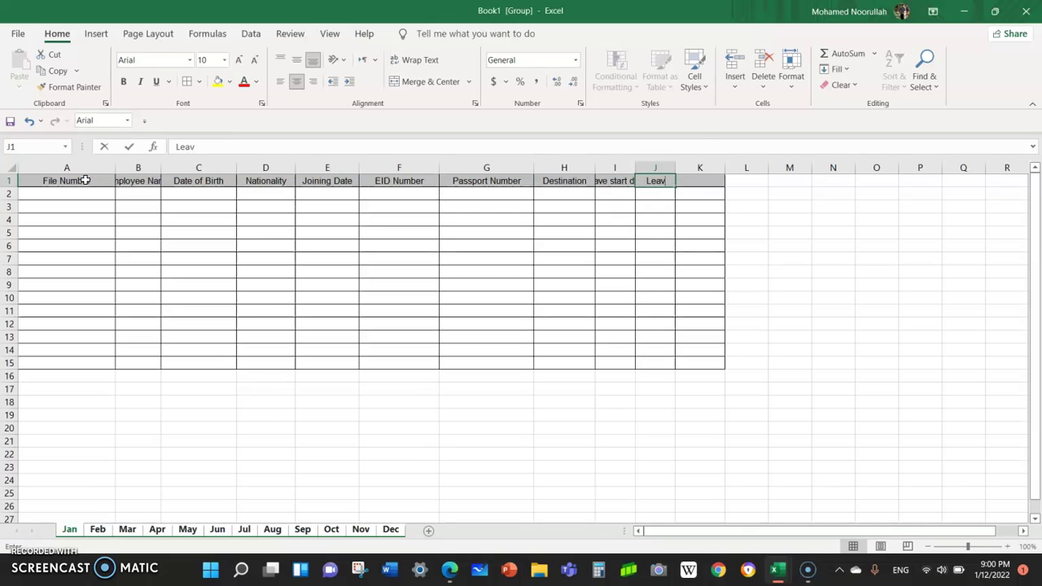
text(e End date)
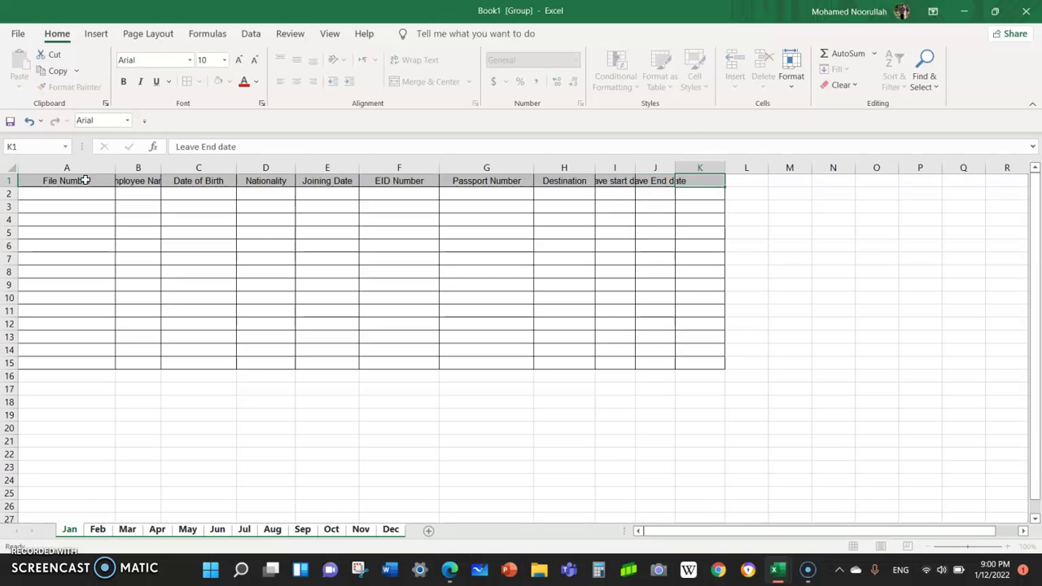
key(Tab)
text(Tota)
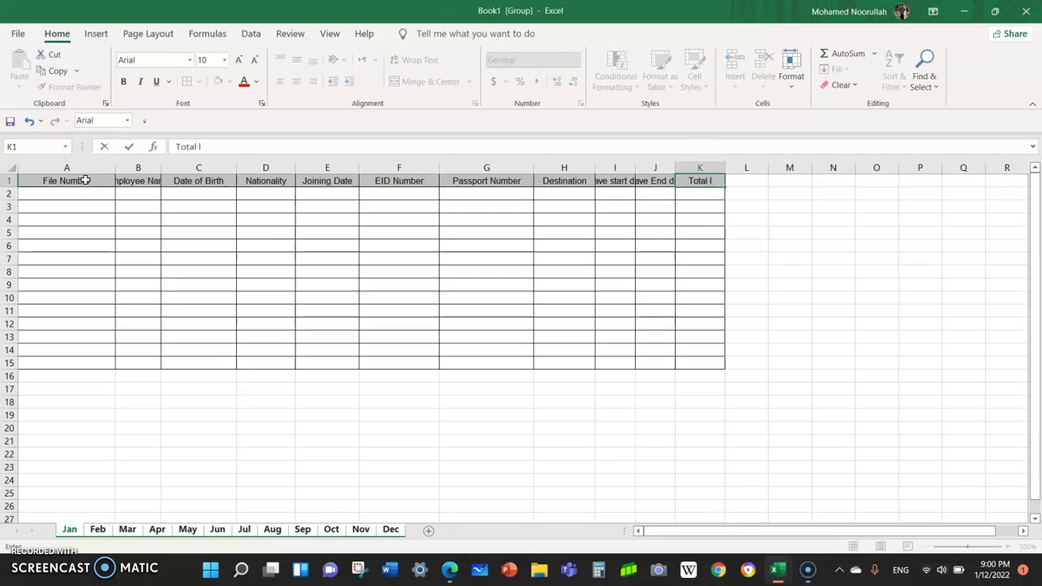
text(l leave days)
key(Return)
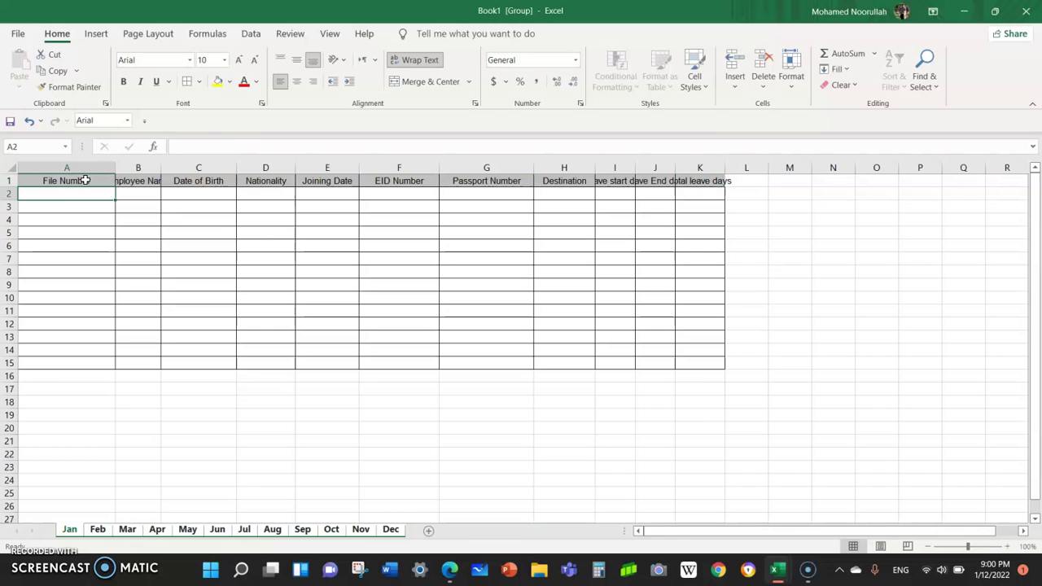
Step: AutoFit the width of all columns on the grouped sheets to their headings
click(11, 167)
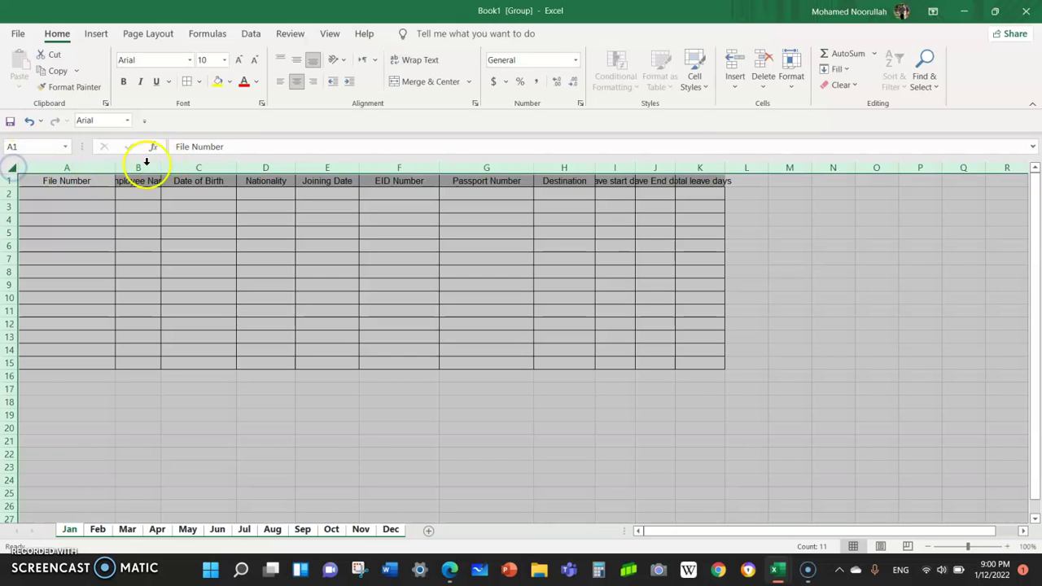
double_click(115, 165)
click(207, 254)
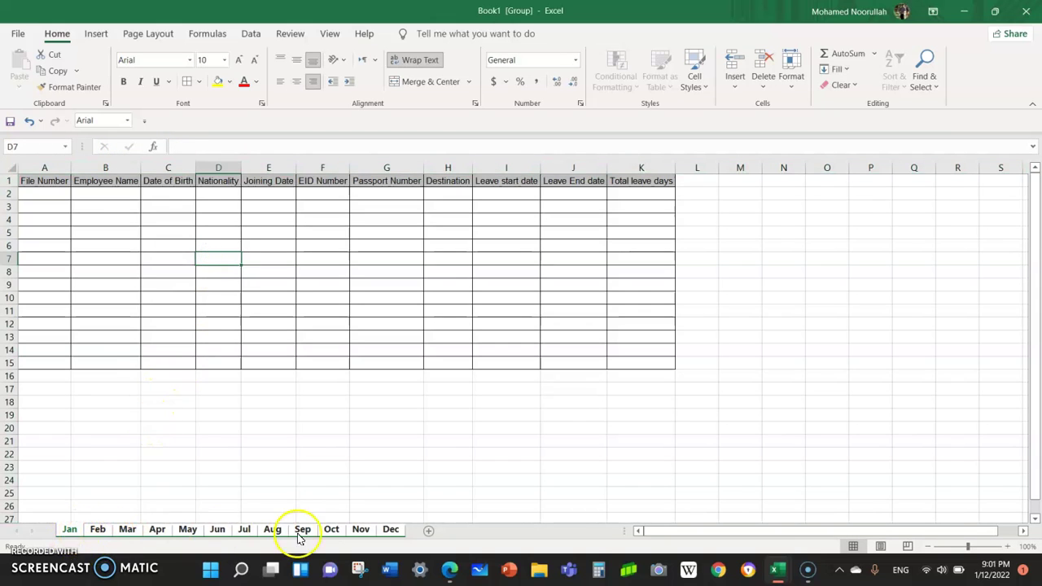
Step: Ungroup the month sheets by making Dec the only selected sheet
click(75, 530)
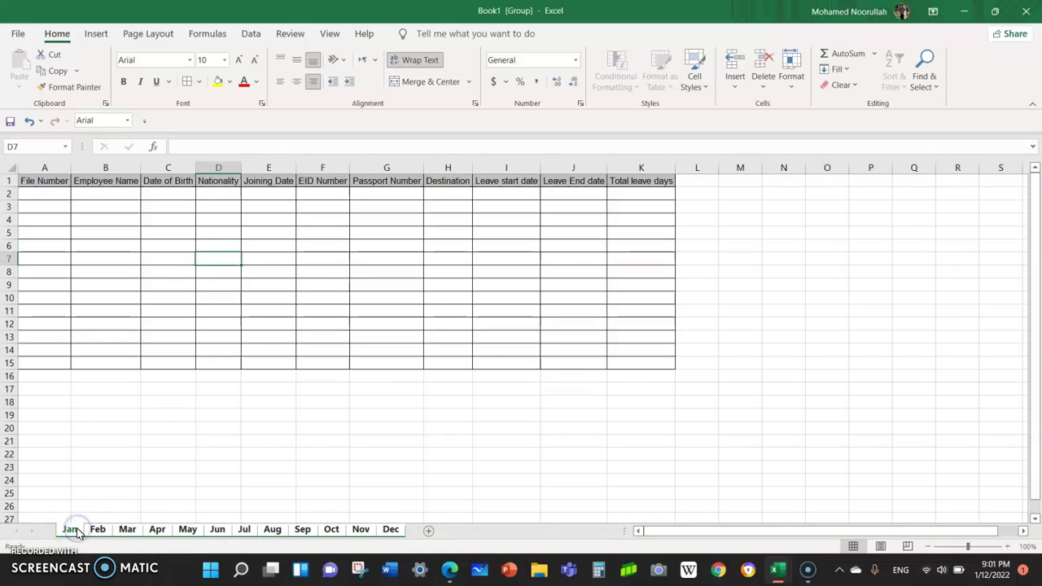
click(143, 492)
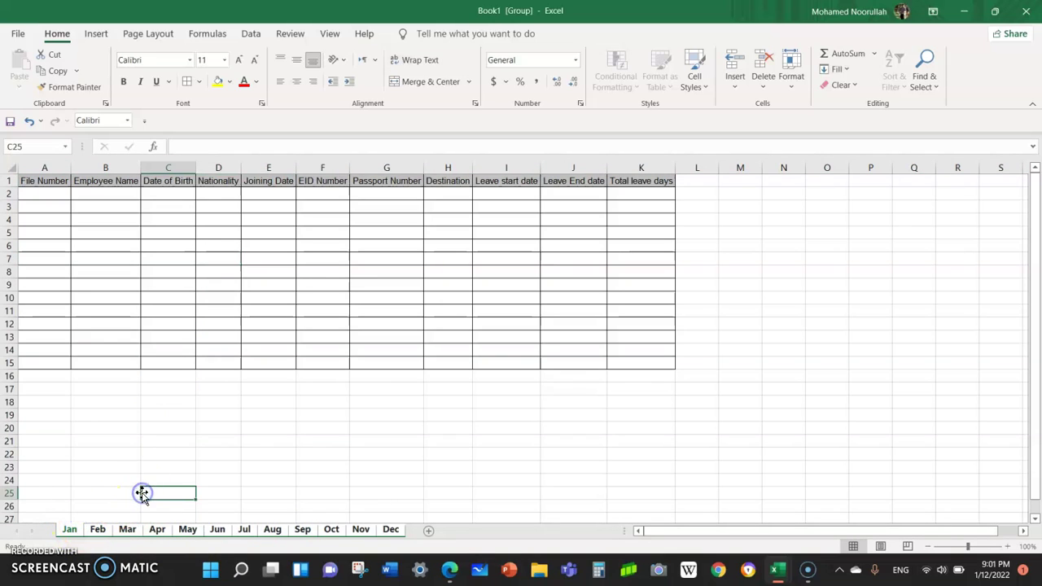
click(79, 532)
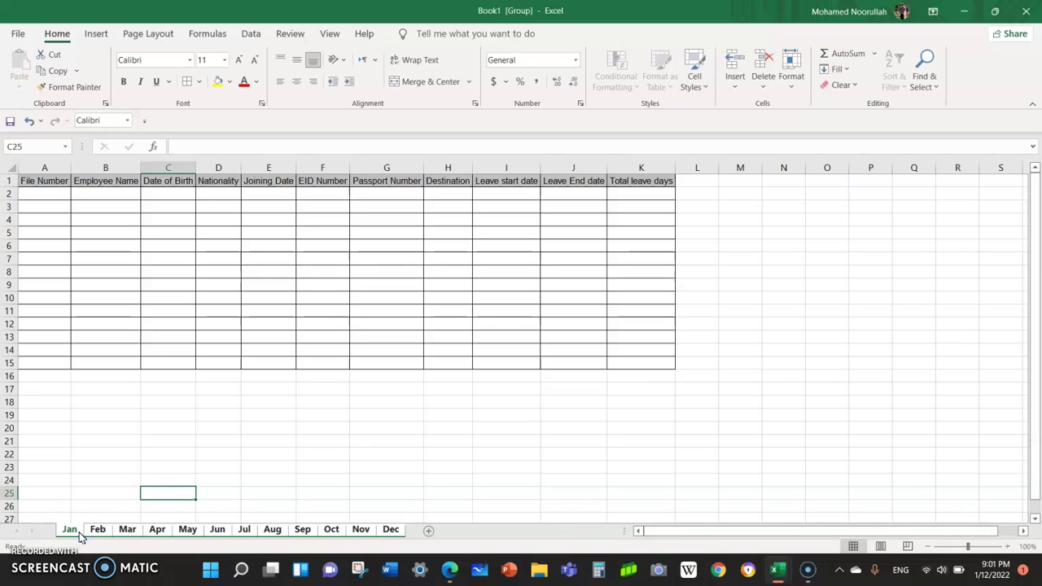
click(181, 440)
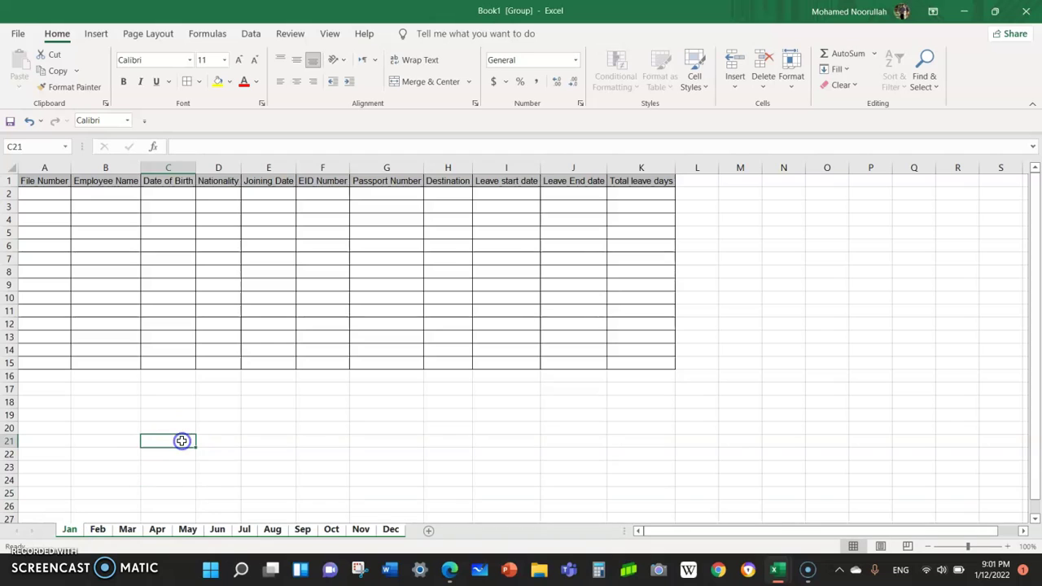
click(392, 529)
Step: Check the table headings and column widths on each sheet from Jan through Aug
click(72, 530)
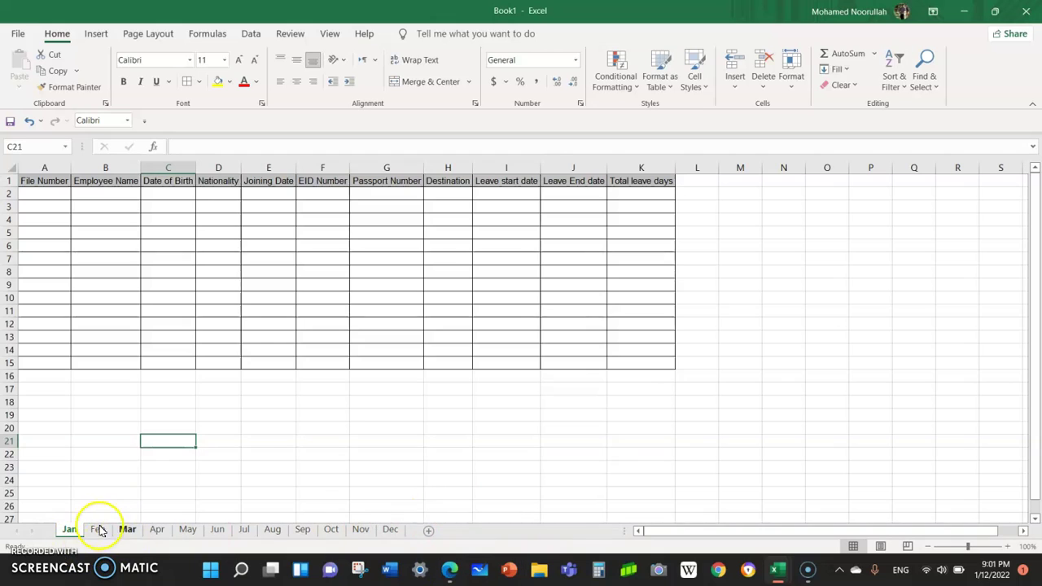
click(98, 529)
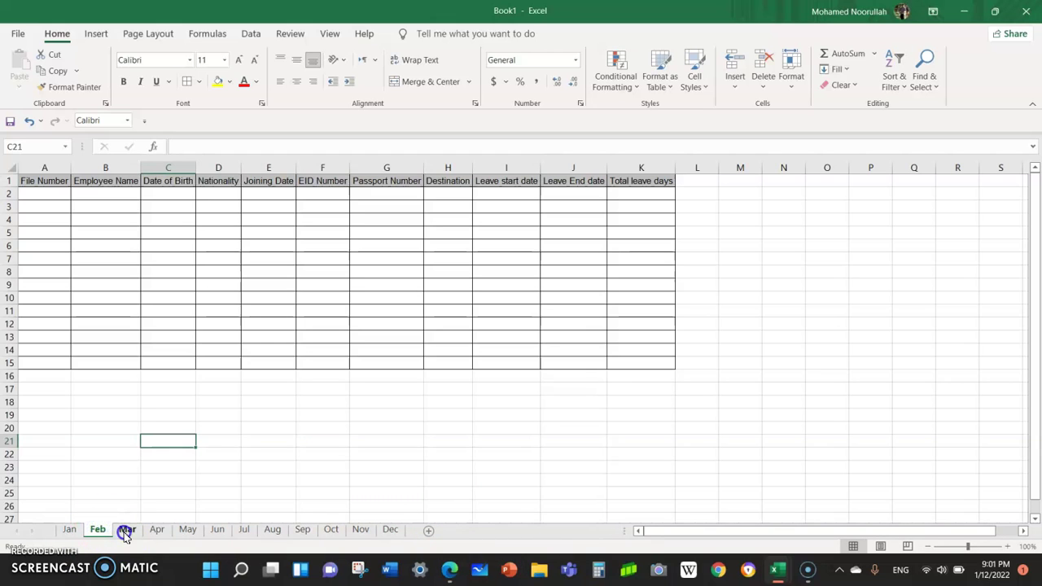
click(125, 531)
click(159, 530)
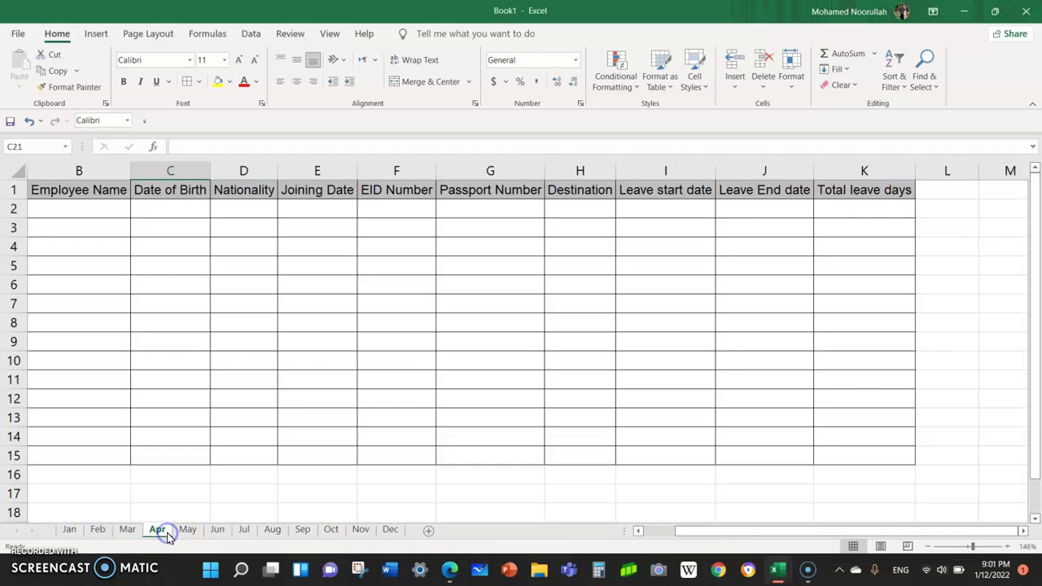
click(187, 530)
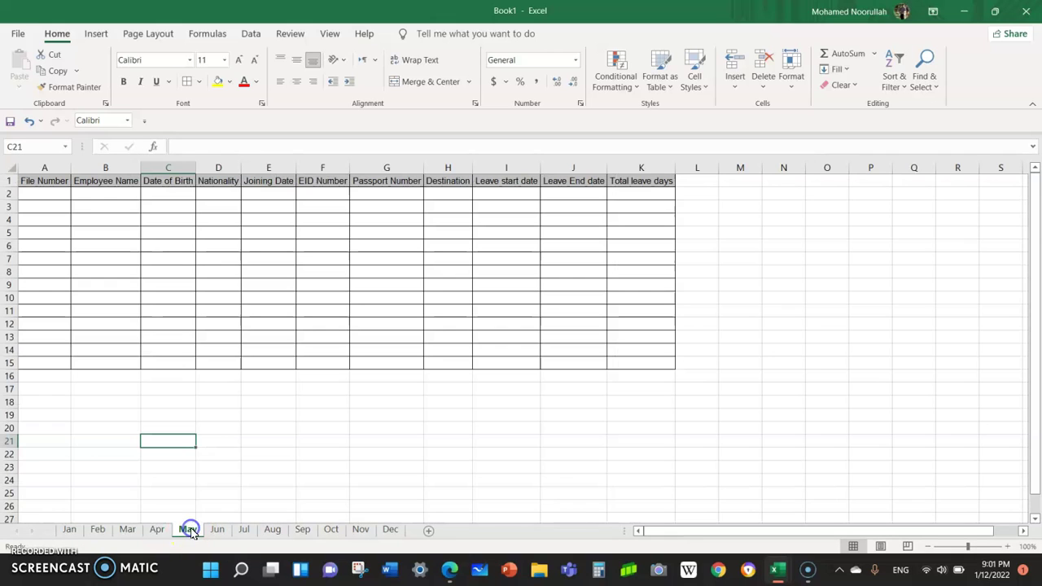
click(220, 530)
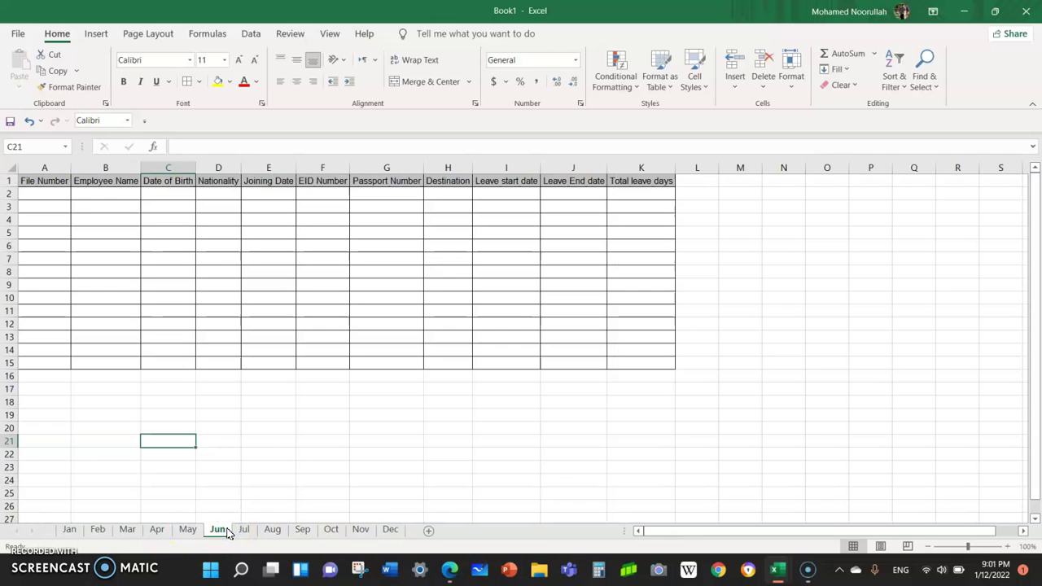
click(243, 530)
click(275, 531)
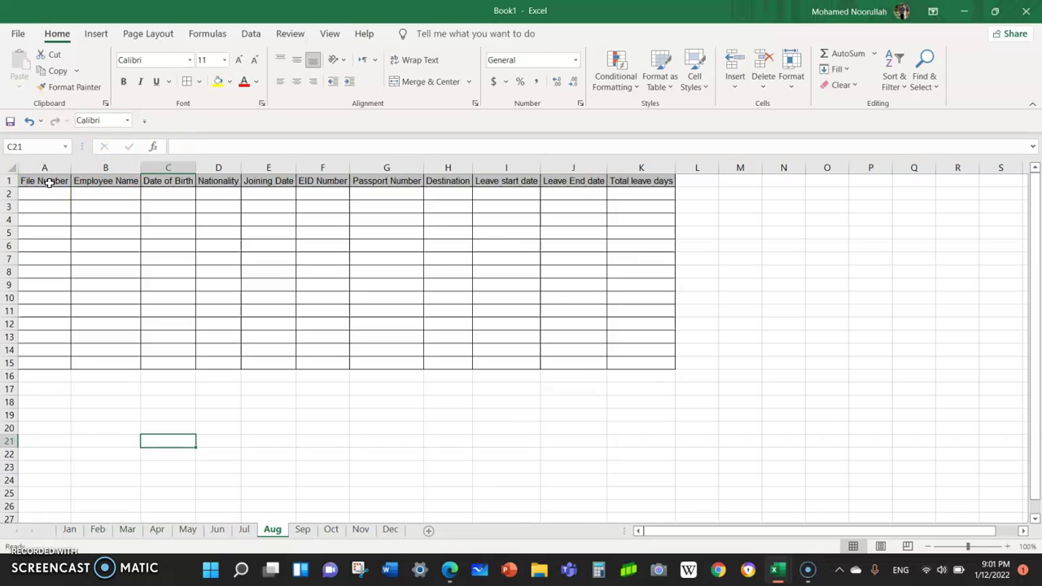
click(104, 202)
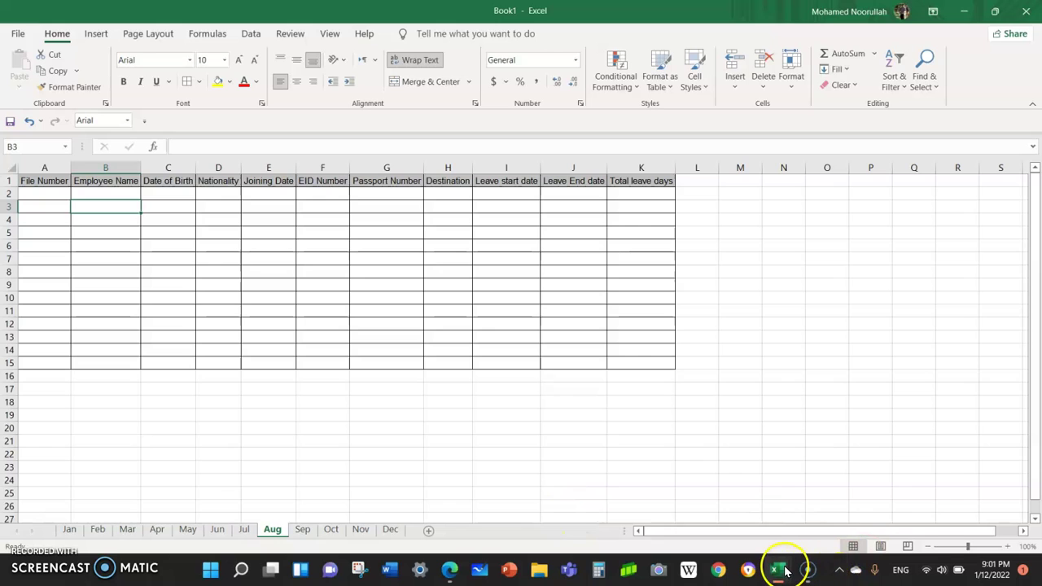
Step: Switch to the Book2 workbook and select the first entry of the Date of Birth column in cell A2
mouse_move(781, 563)
click(823, 516)
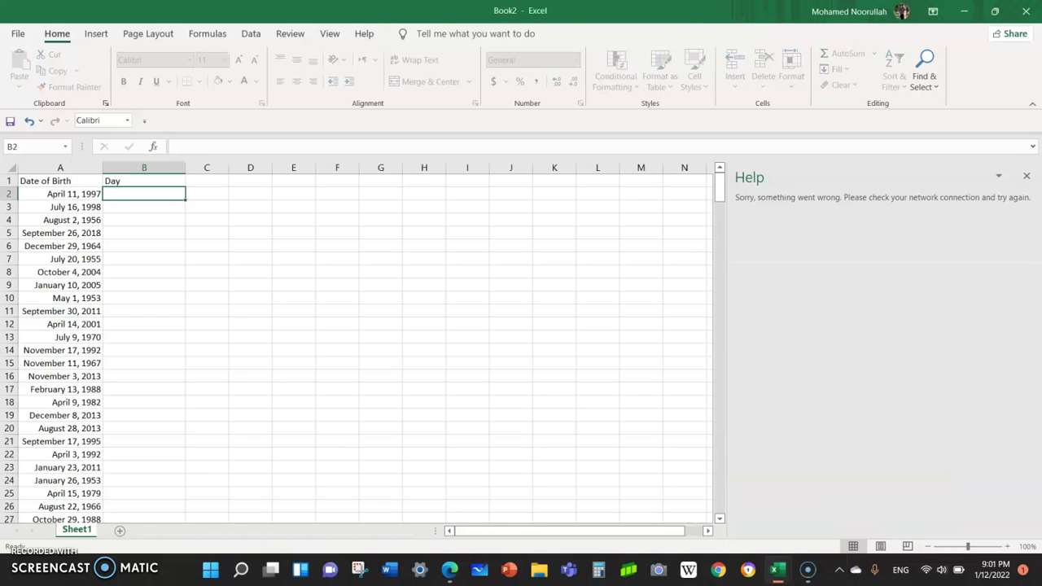
click(93, 193)
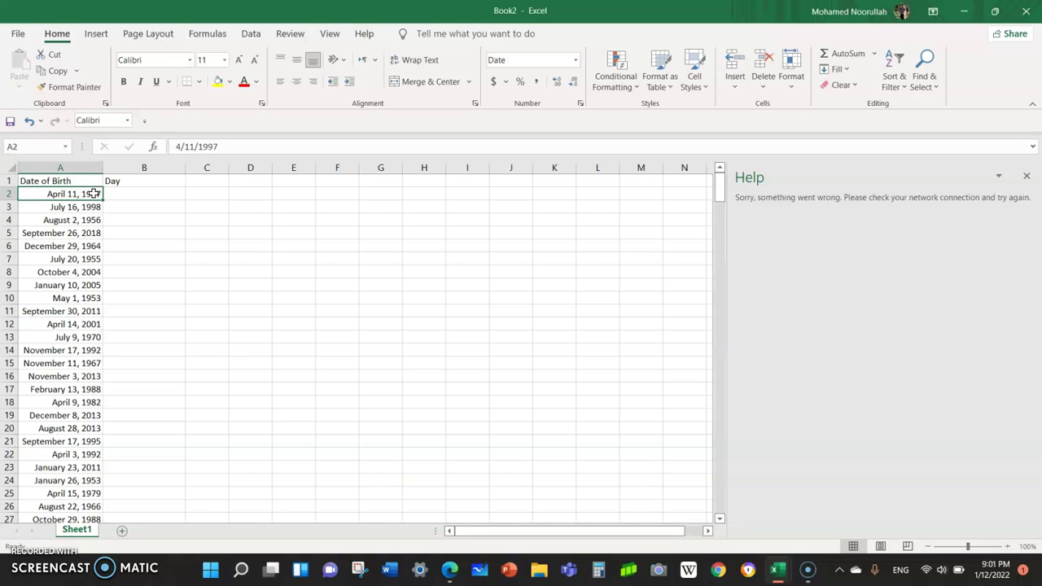
Step: Examine the Date of Birth and Day headings and the first cells beneath them
click(73, 181)
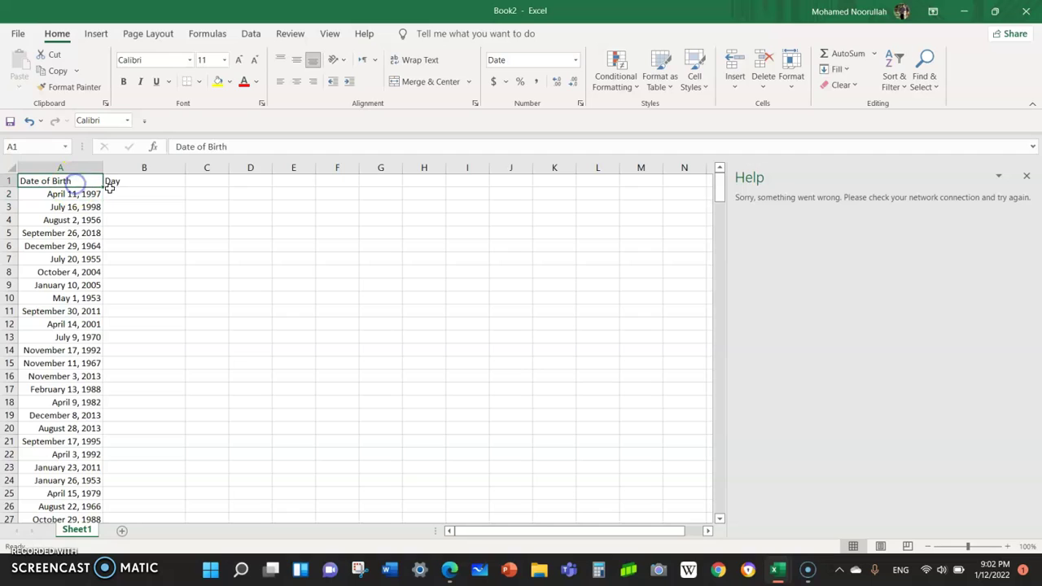
click(114, 181)
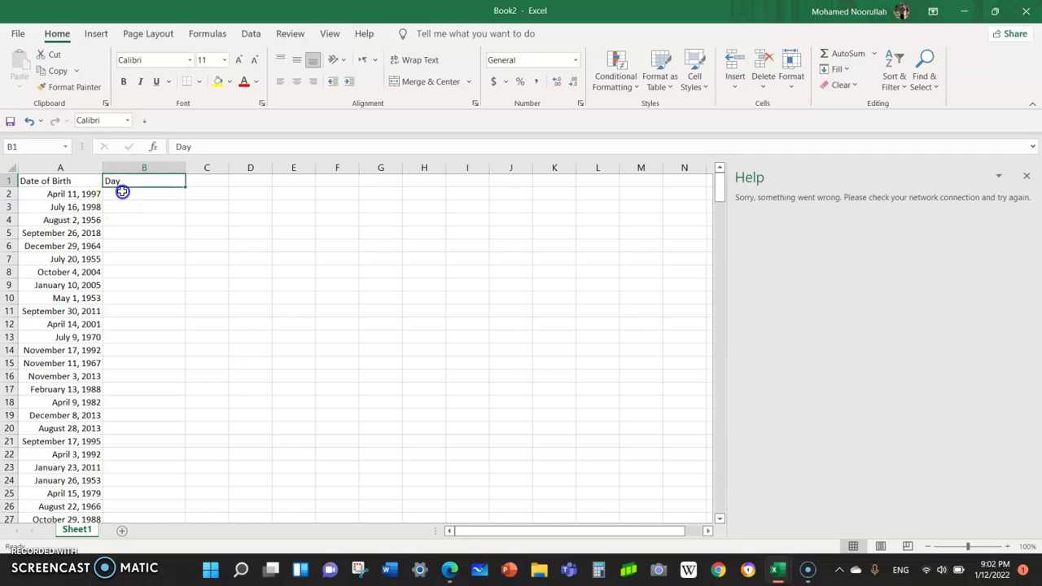
click(122, 191)
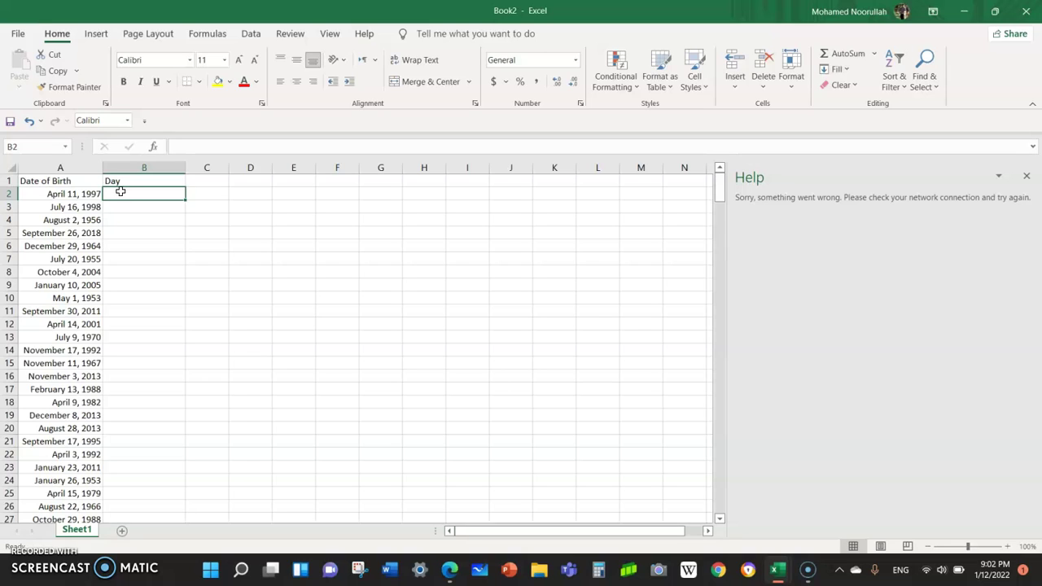
click(95, 205)
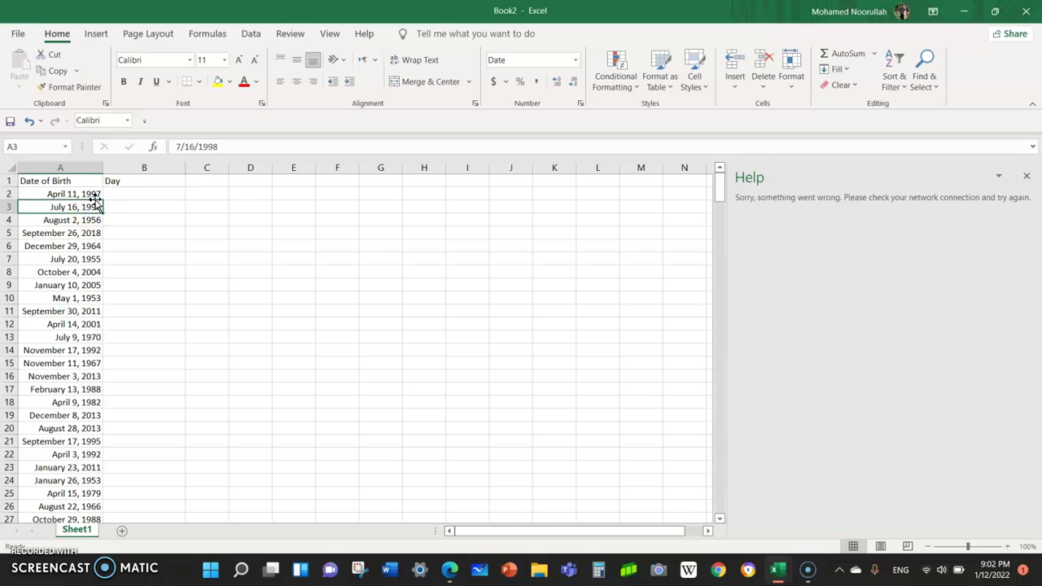
click(96, 195)
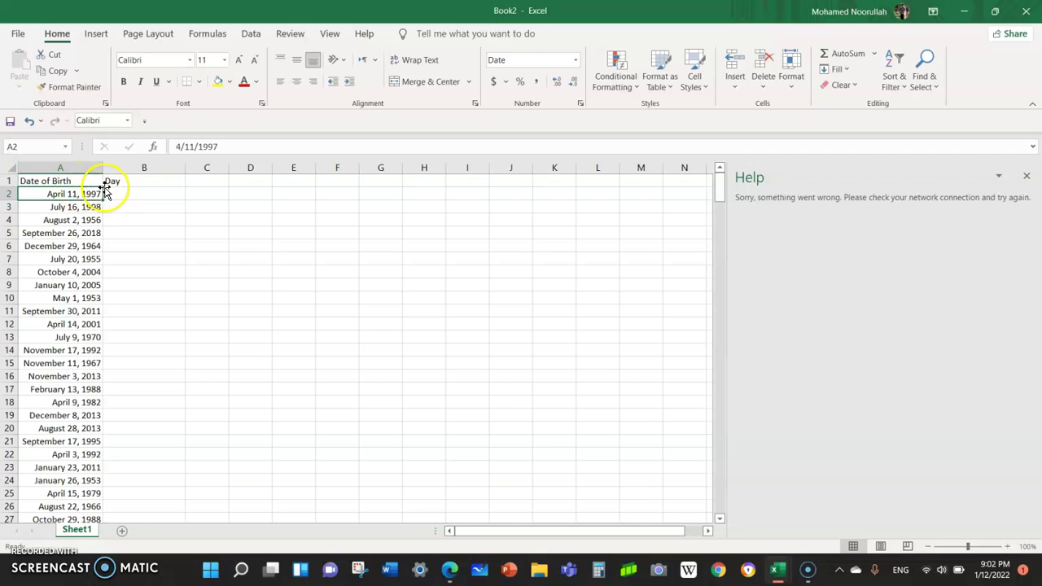
click(116, 190)
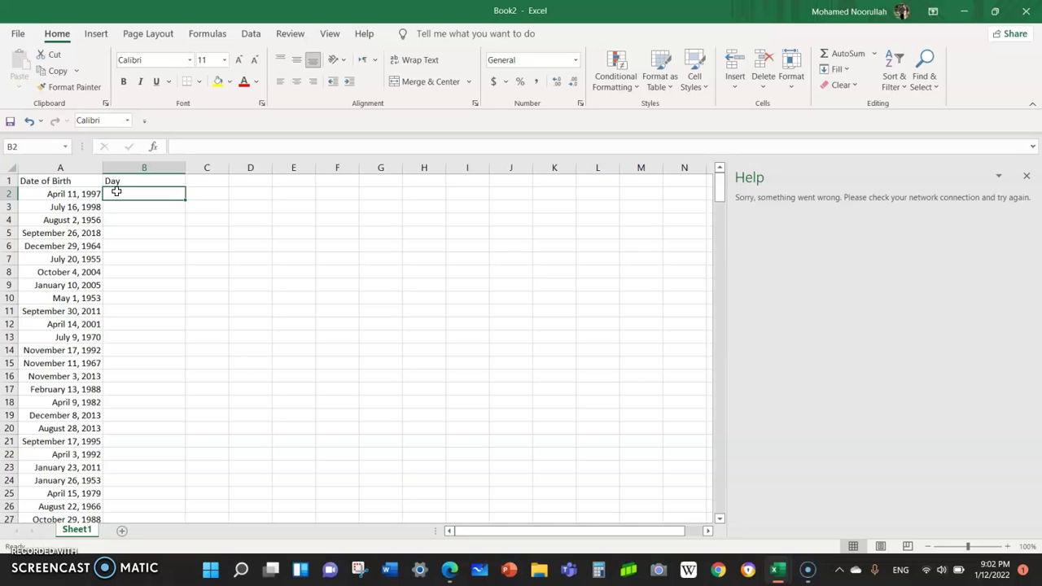
click(85, 194)
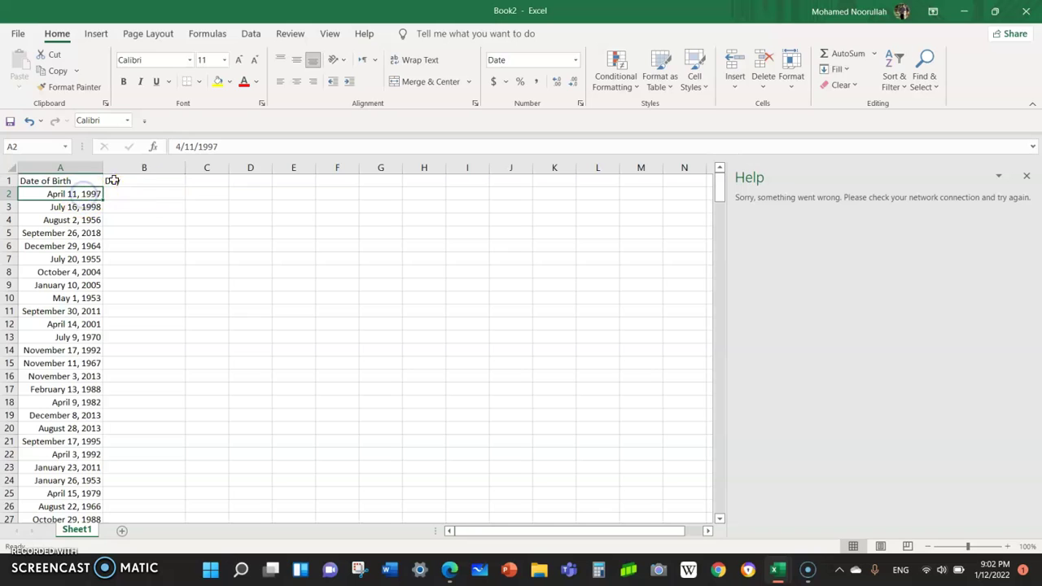
click(137, 192)
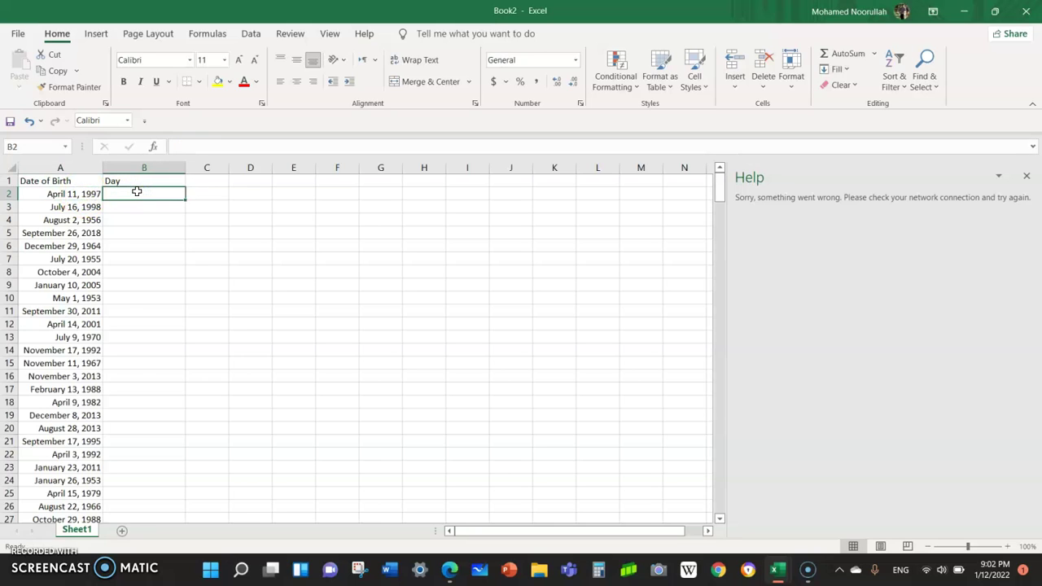
Step: Close the Help pane and enlarge the worksheet view to 285%
text(=)
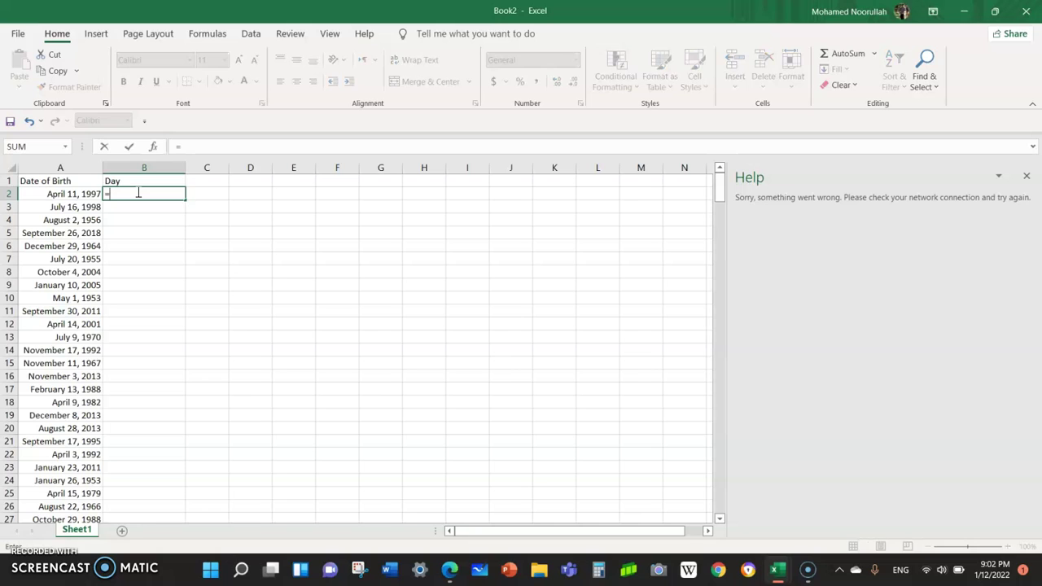
key(Escape)
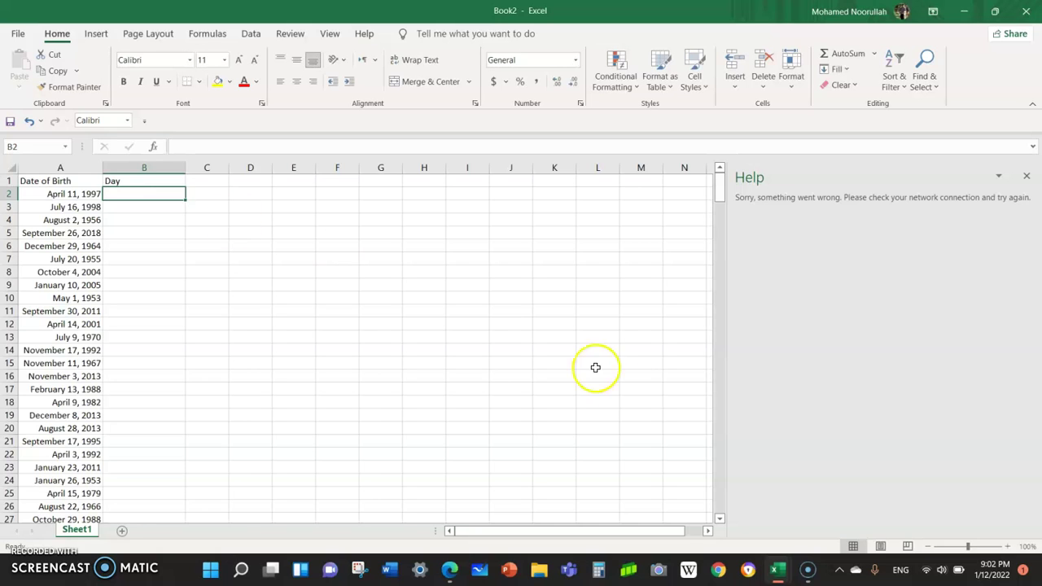
click(1028, 177)
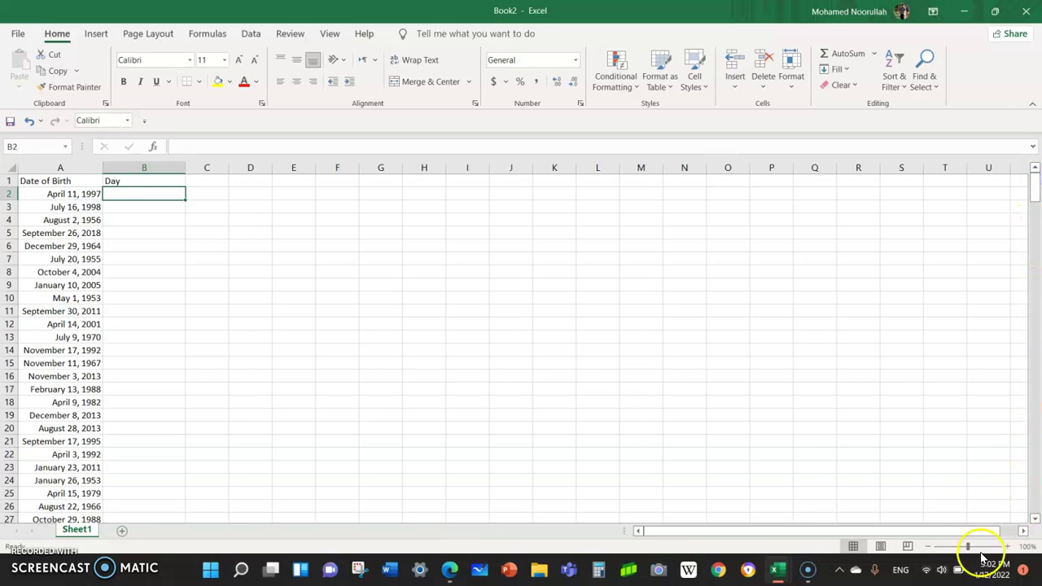
click(987, 547)
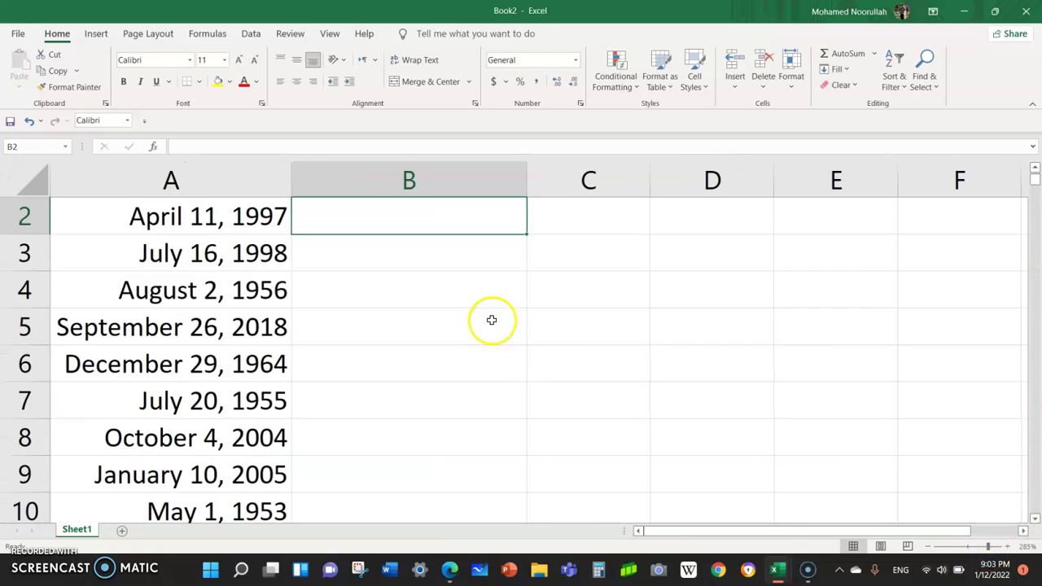
Step: Enter the formula =TEXT(A2,"DDDD") in cell B2 to return the weekday name of the first date of birth
text(=tex)
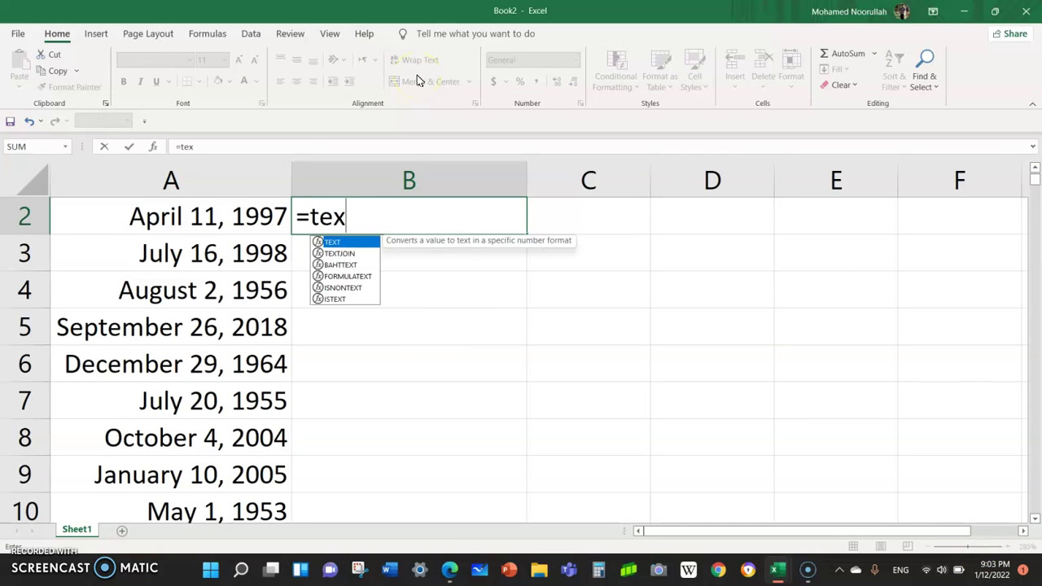
text(t()
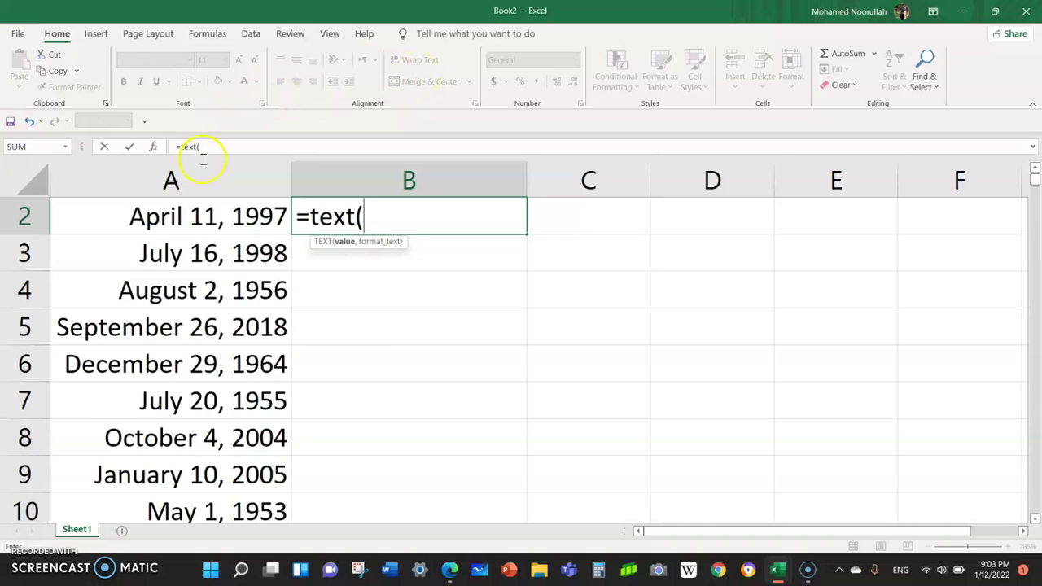
click(196, 213)
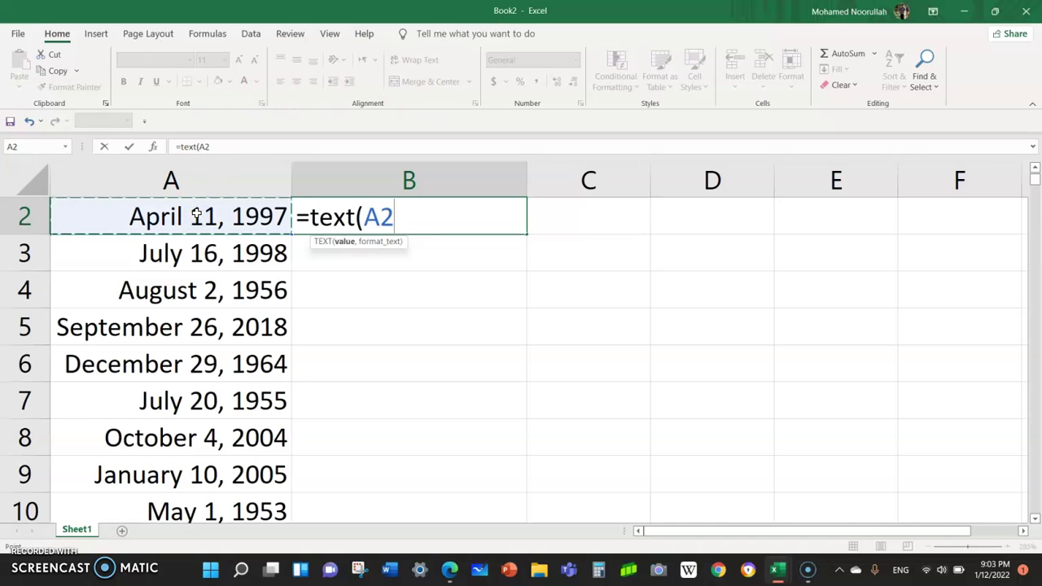
text(,")
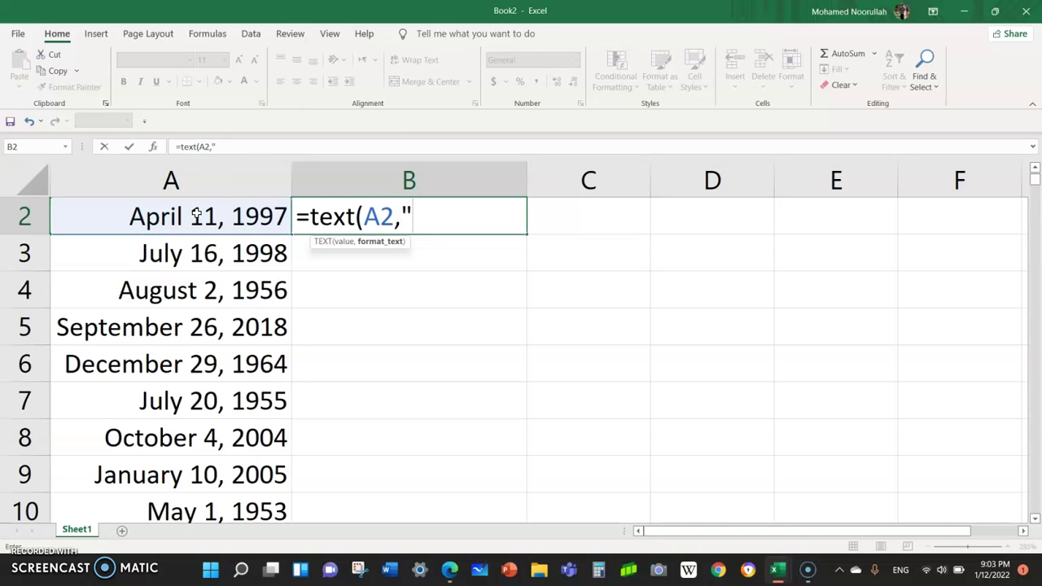
text(dd)
key(BackSpace)
key(BackSpace)
text(DDDD)
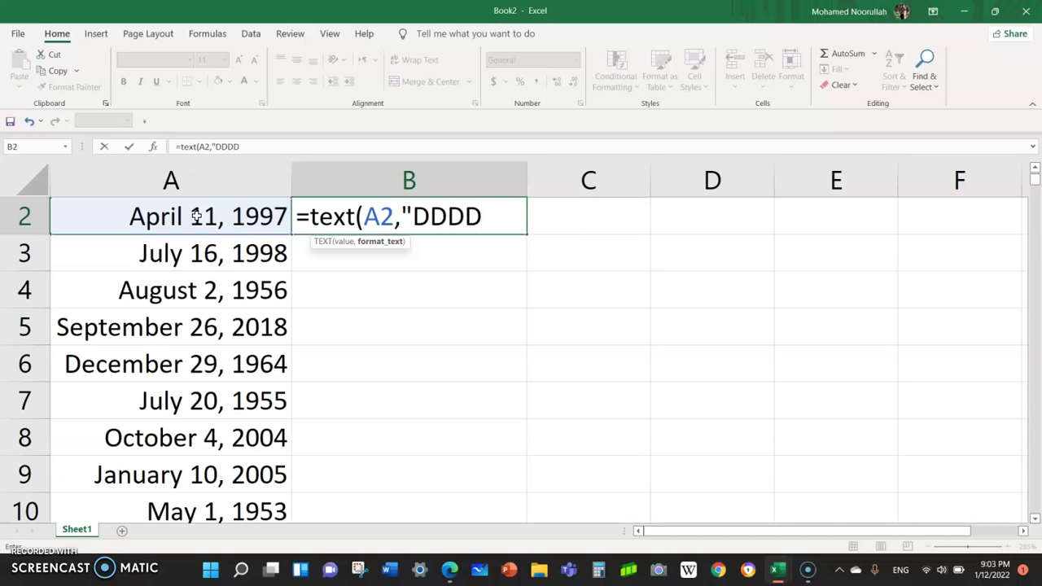
text("))
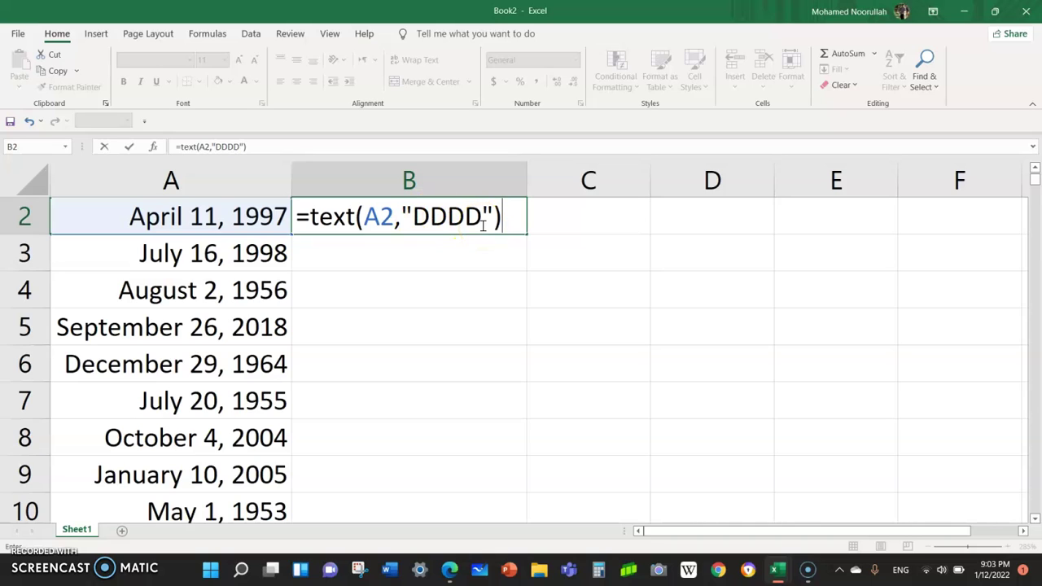
key(Return)
key(Return)
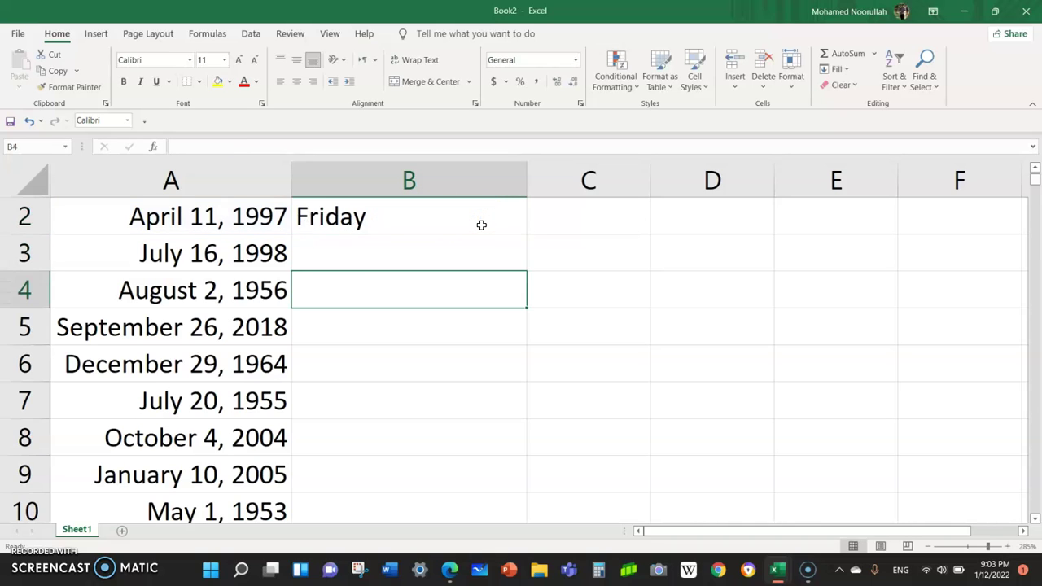
Step: Fill the weekday formula from B2 down the Day column and go to its last entry in B300
click(477, 222)
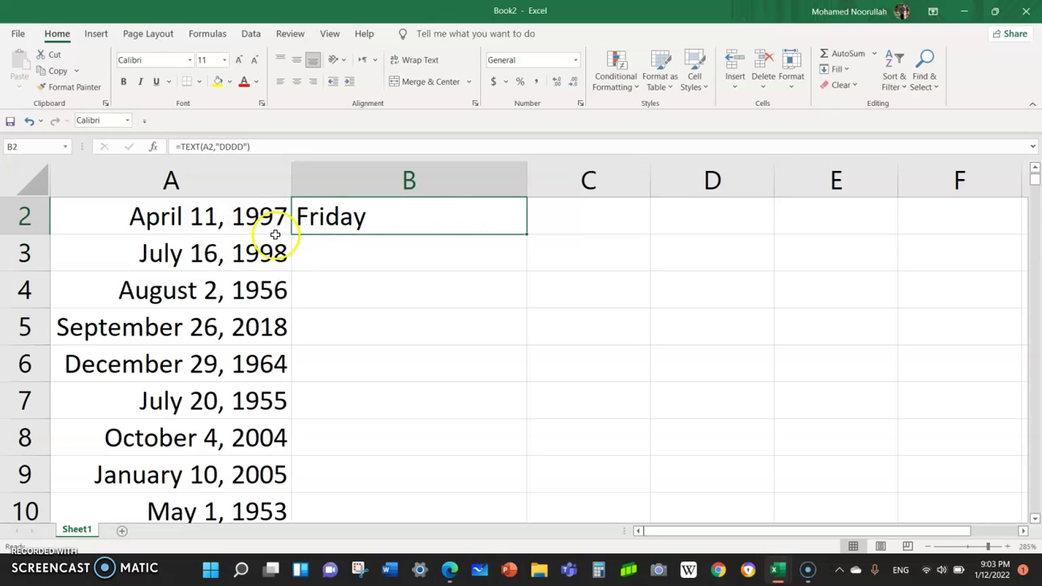
double_click(528, 234)
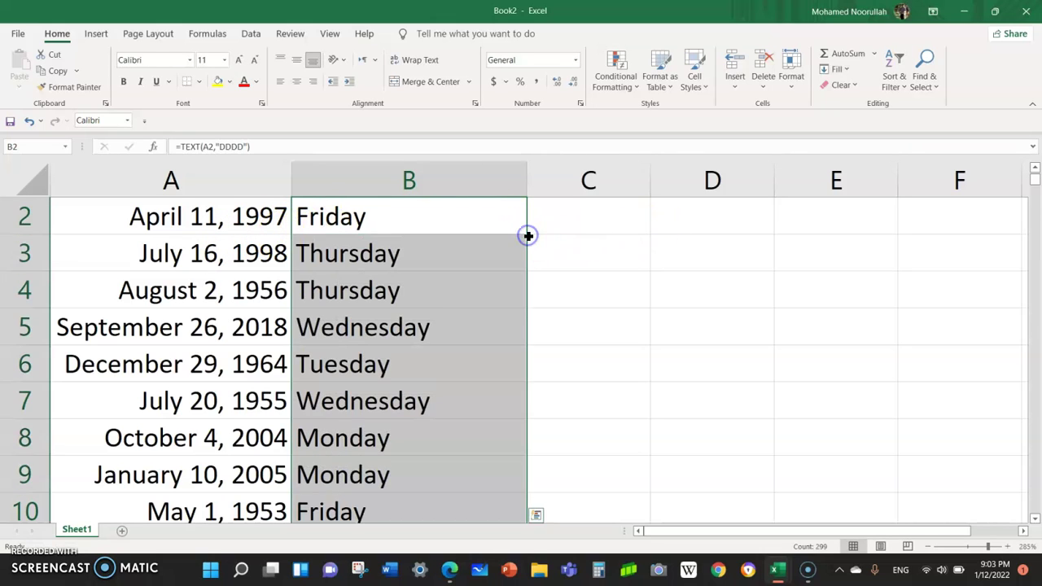
click(419, 270)
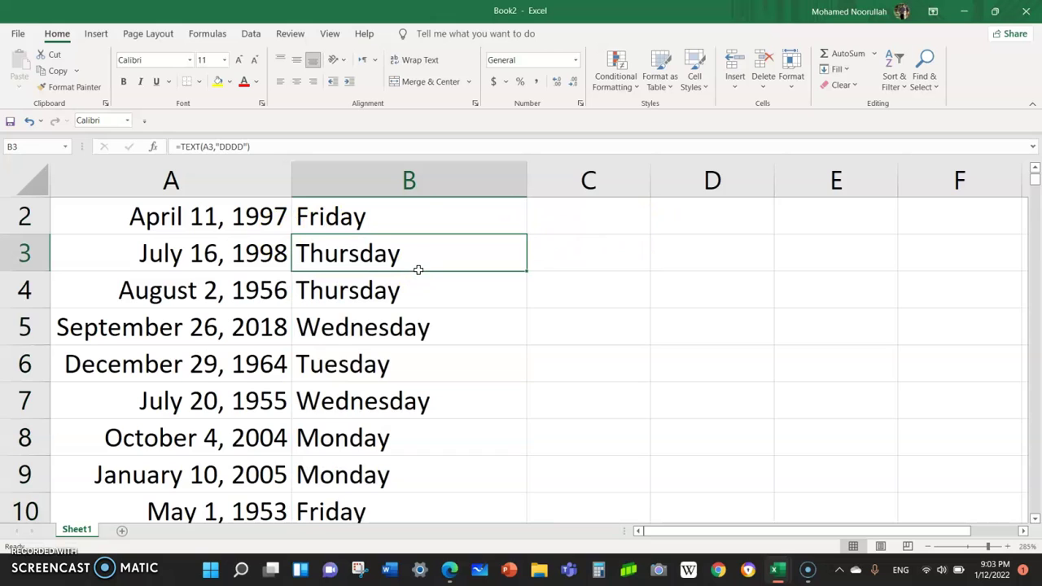
key(ctrl+Down)
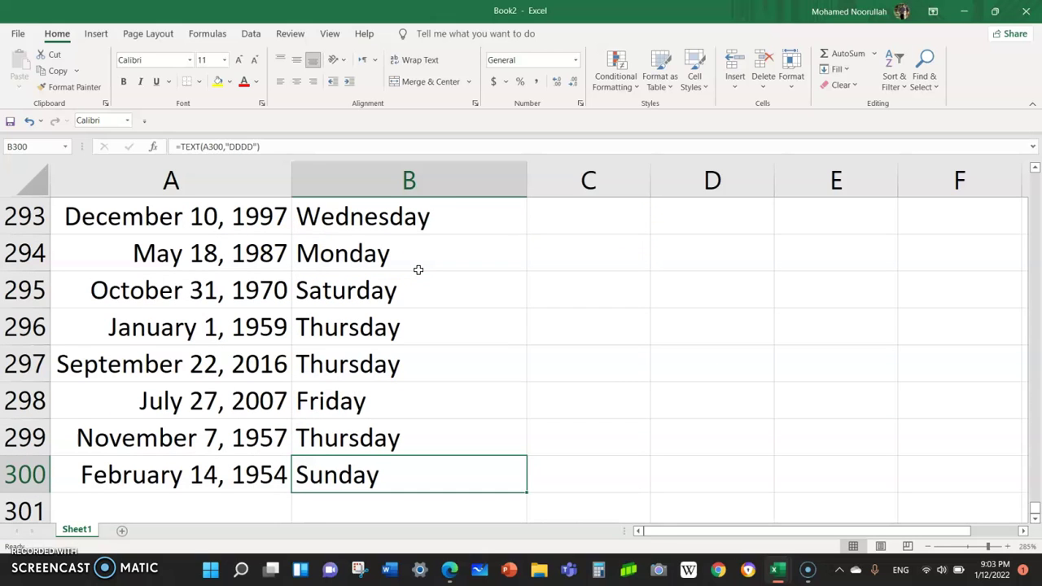